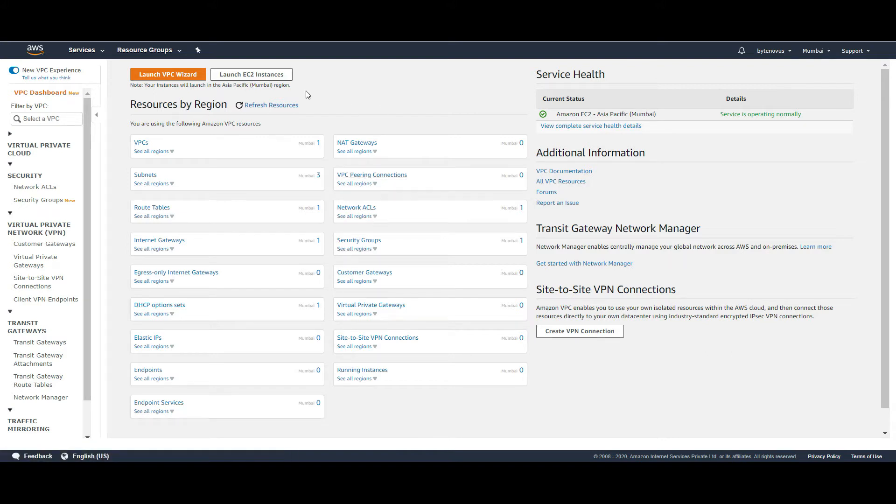
- Start the VPC wizard, compare all four layouts, and settle on VPC with a Single Public Subnet
click(165, 76)
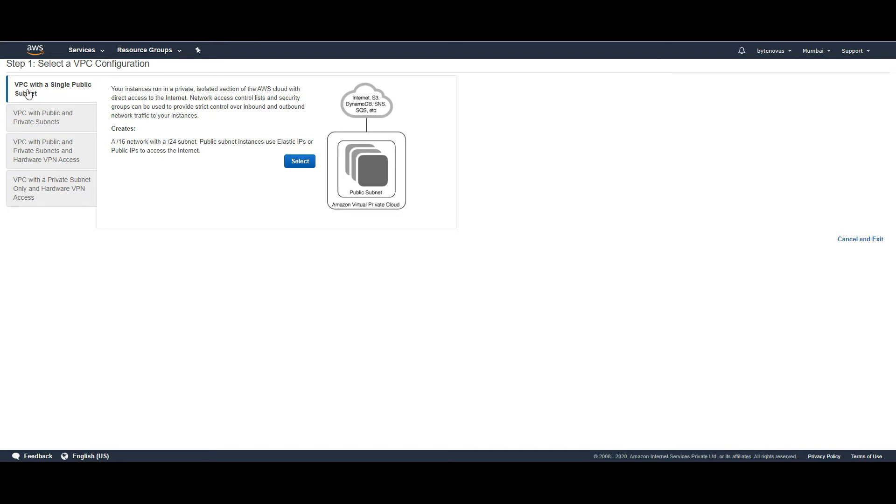
click(55, 117)
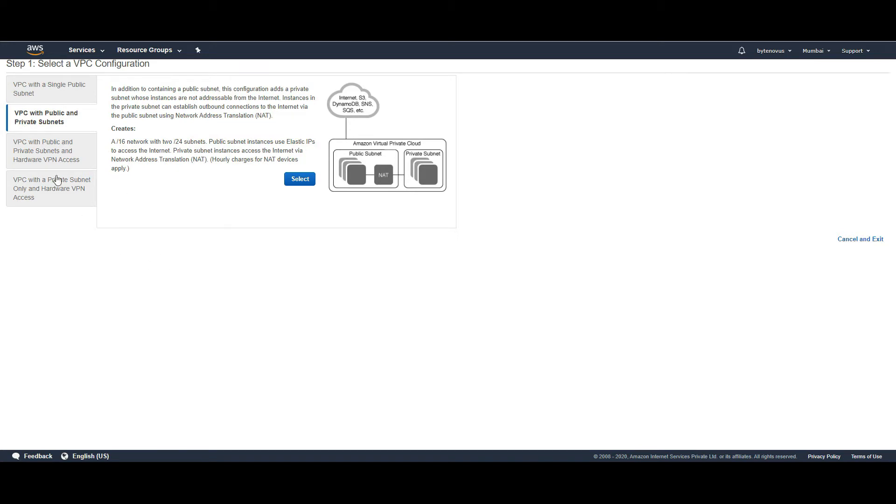
click(34, 158)
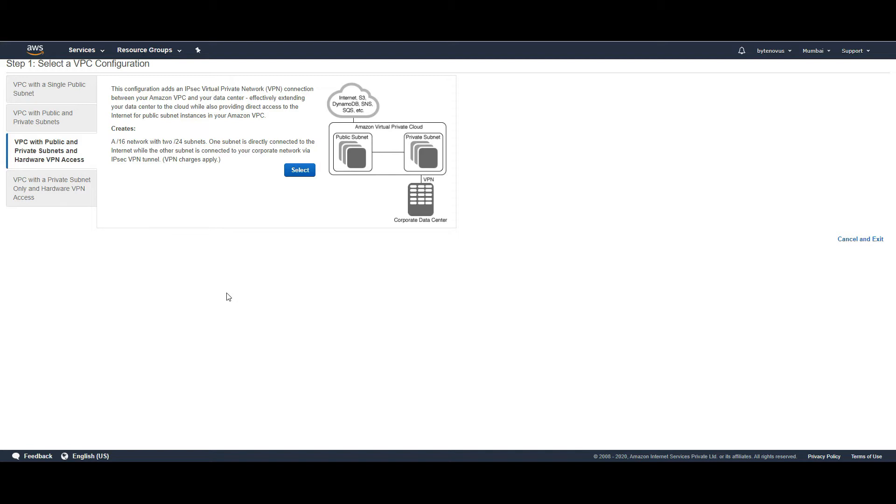
click(61, 195)
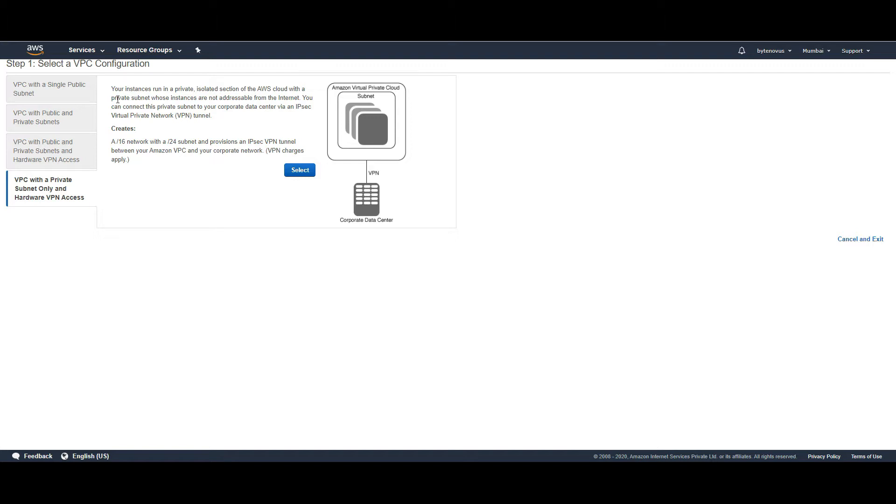
click(75, 96)
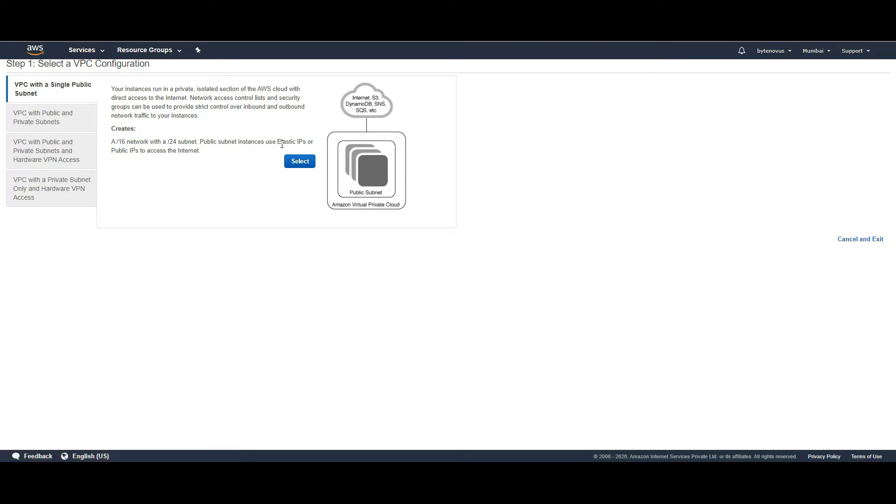
- Exit the wizard, review existing VPCs, subnets and route tables, then start a new VPC manually
click(851, 245)
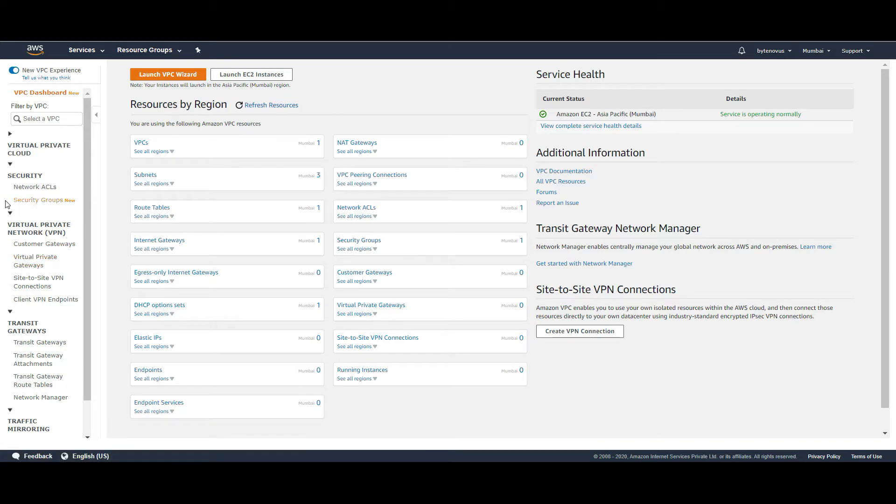
click(10, 134)
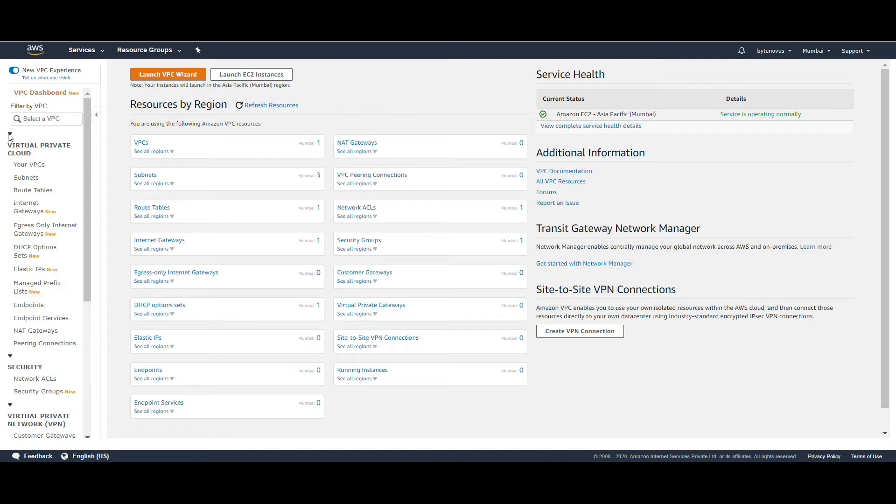
click(28, 165)
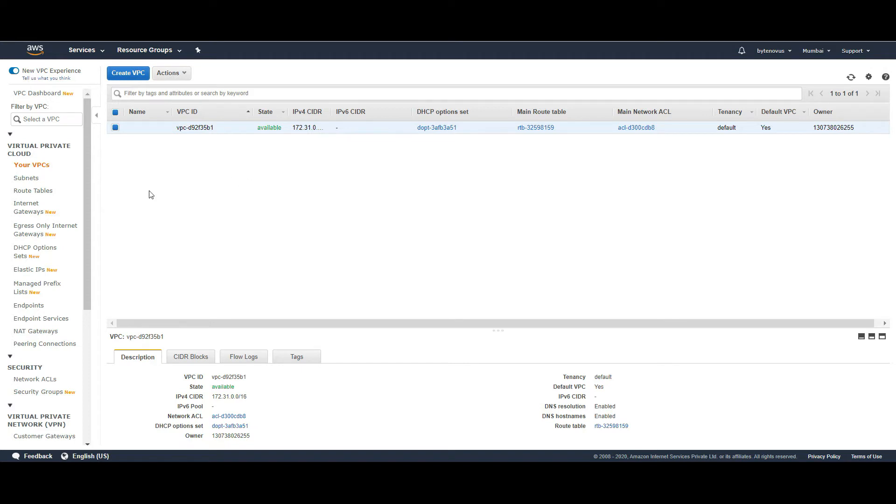
click(26, 179)
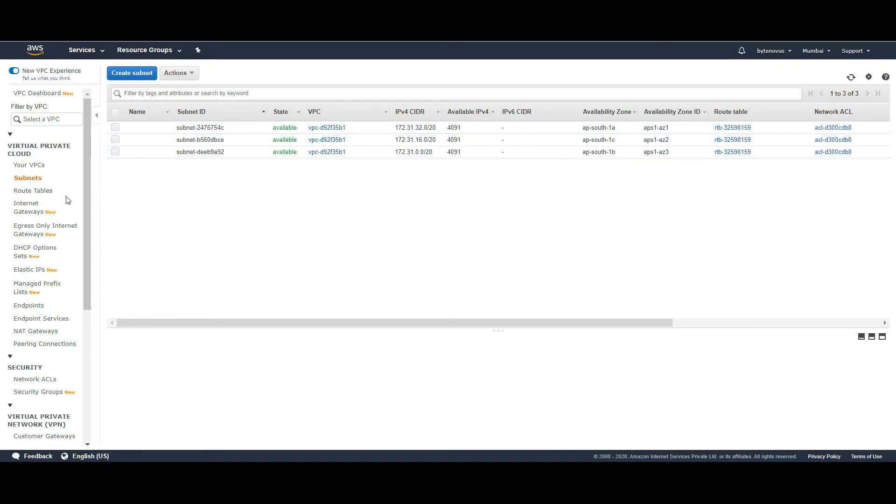
click(49, 195)
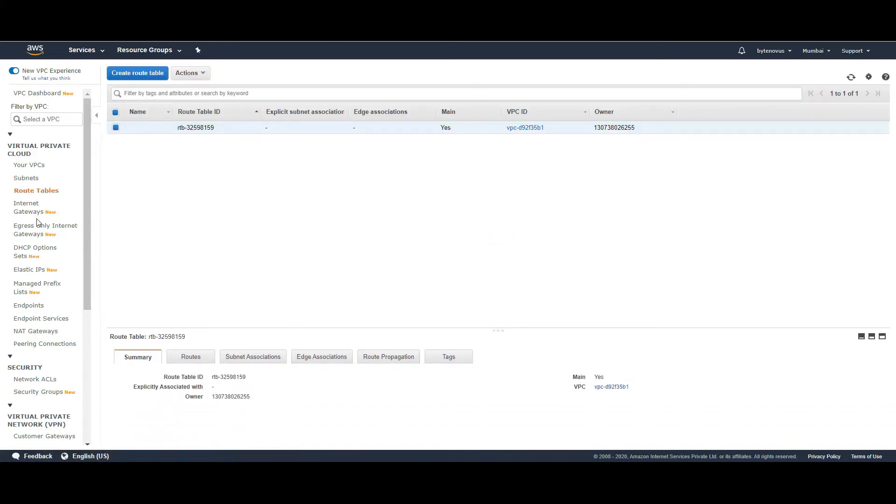
click(36, 169)
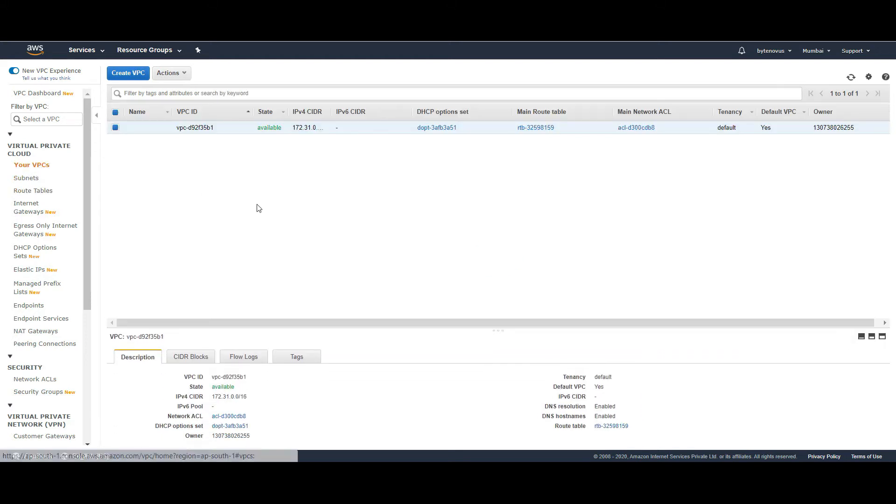
click(130, 75)
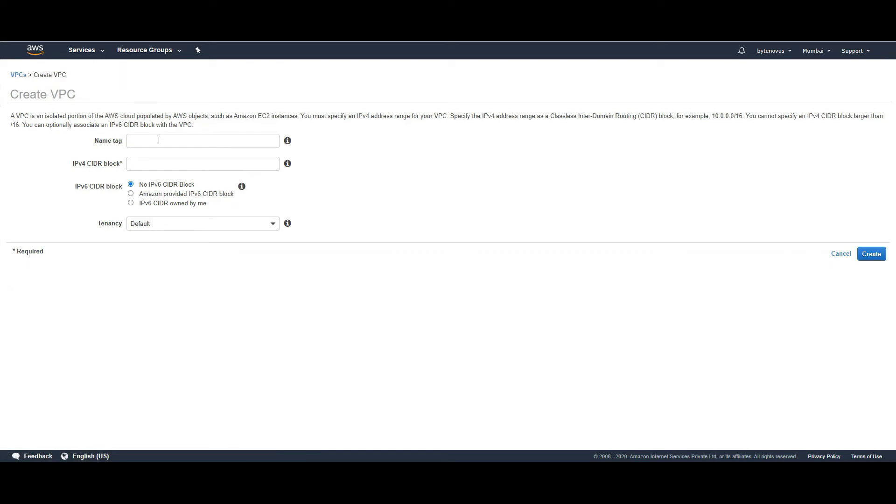
- Enter name tag ByteNovusMumbaiVPC and IPv4 CIDR block 10.0.0.0/16 in the Create VPC form
click(158, 140)
click(412, 153)
click(188, 138)
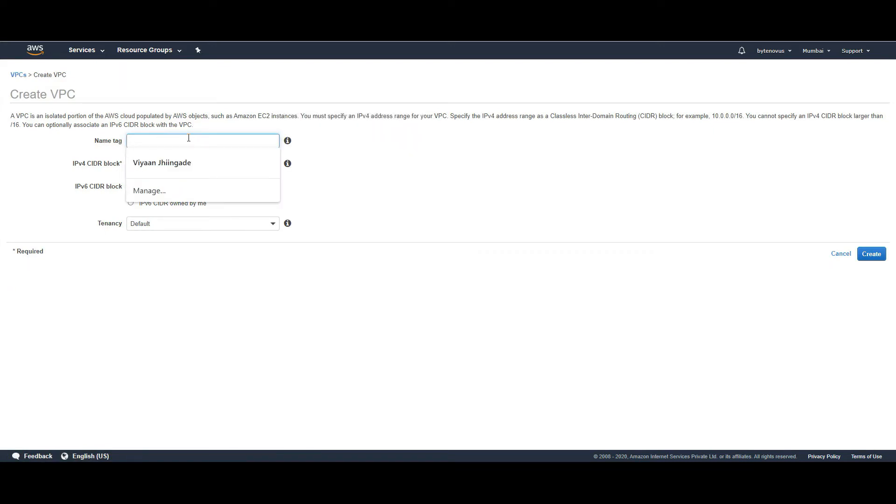
text(Btye)
key(BackSpace)
key(BackSpace)
key(BackSpace)
text(yteNovs)
key(BackSpace)
text(usM)
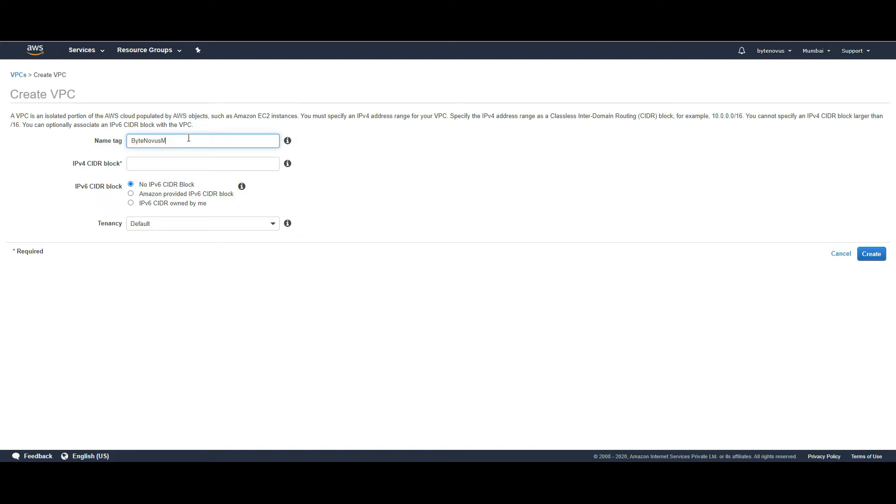
text(umbaiVPC)
click(413, 155)
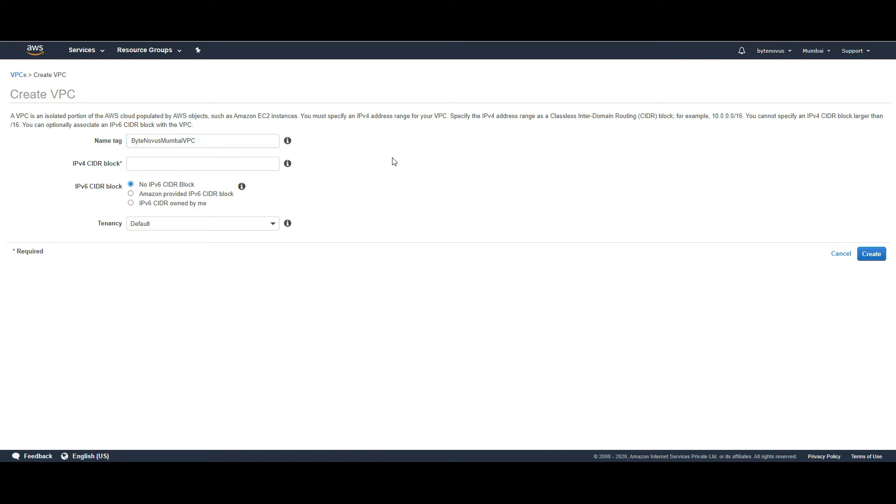
click(215, 168)
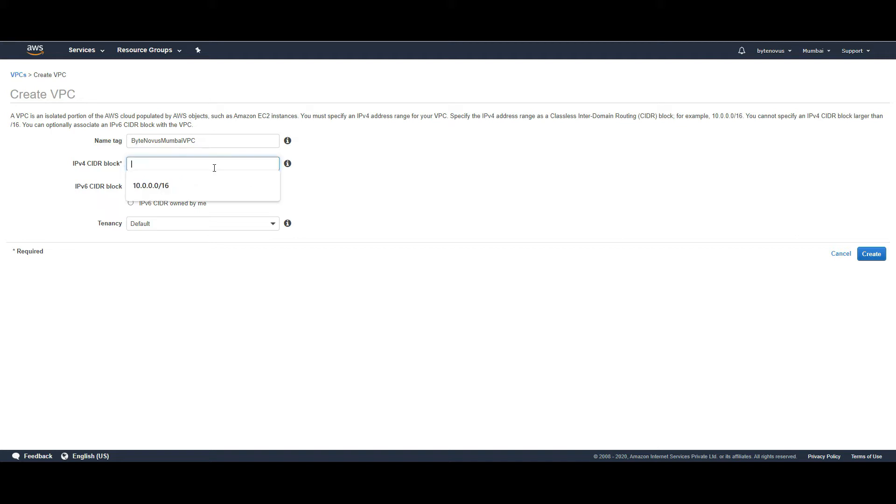
click(203, 179)
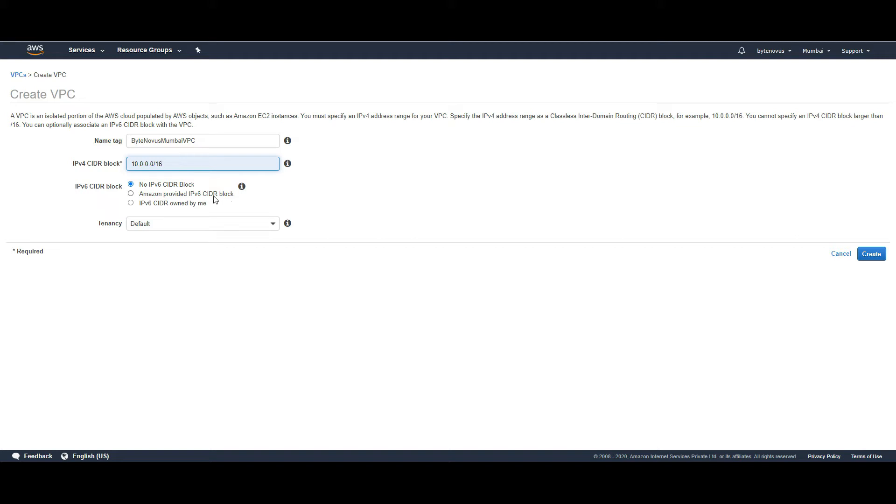
- Choose the Amazon-provided IPv6 CIDR block option and view the Tenancy choices
click(167, 195)
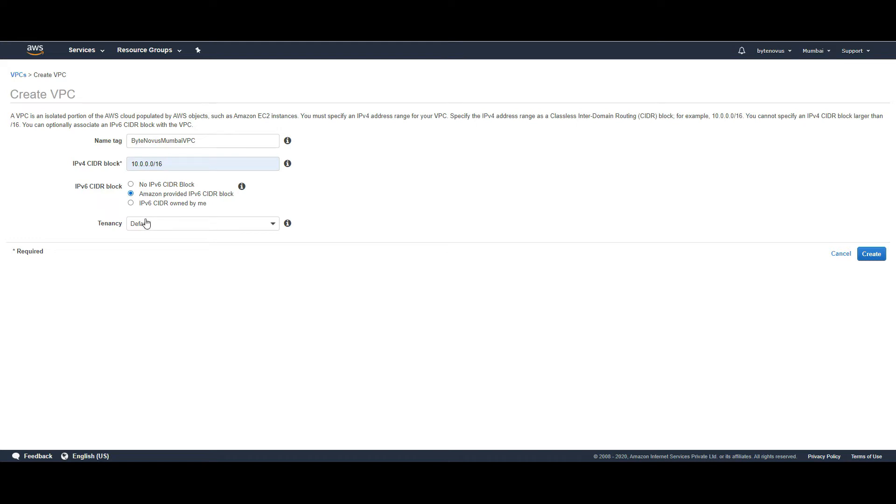
click(274, 230)
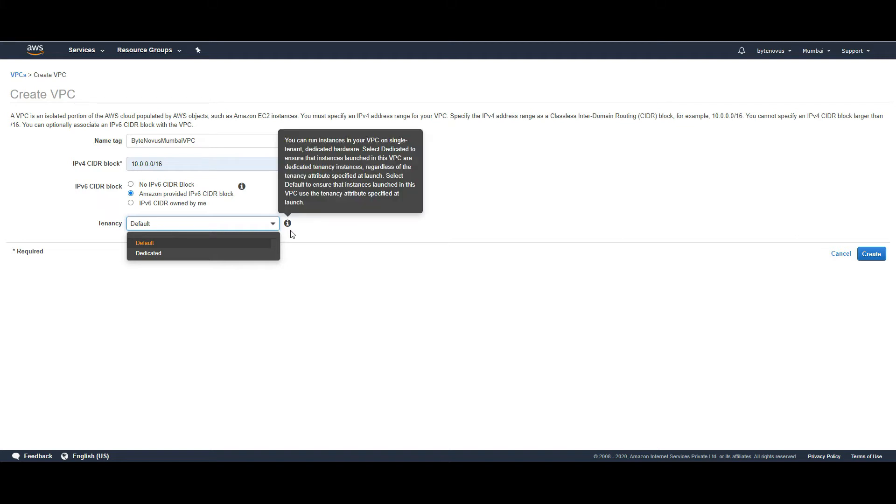
- Leave tenancy at Default after reading its help, and create the ByteNovusMumbaiVPC VPC
mouse_move(290, 227)
drag(323, 159, 383, 178)
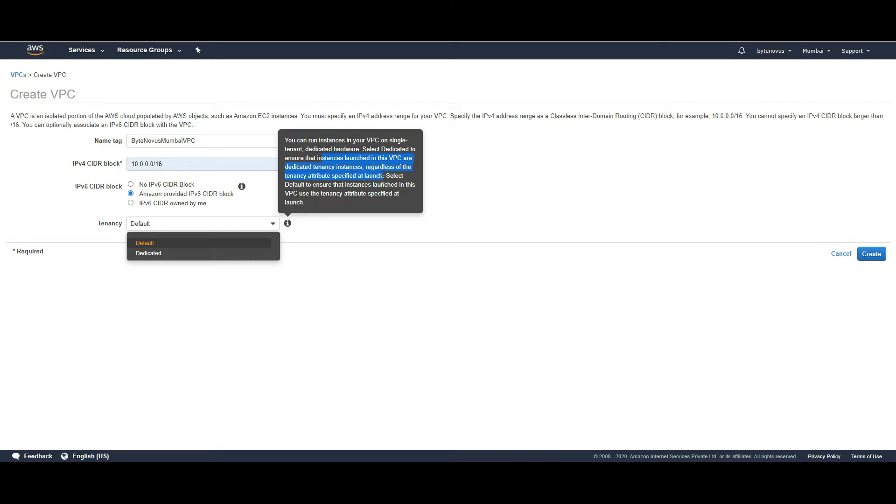
click(368, 245)
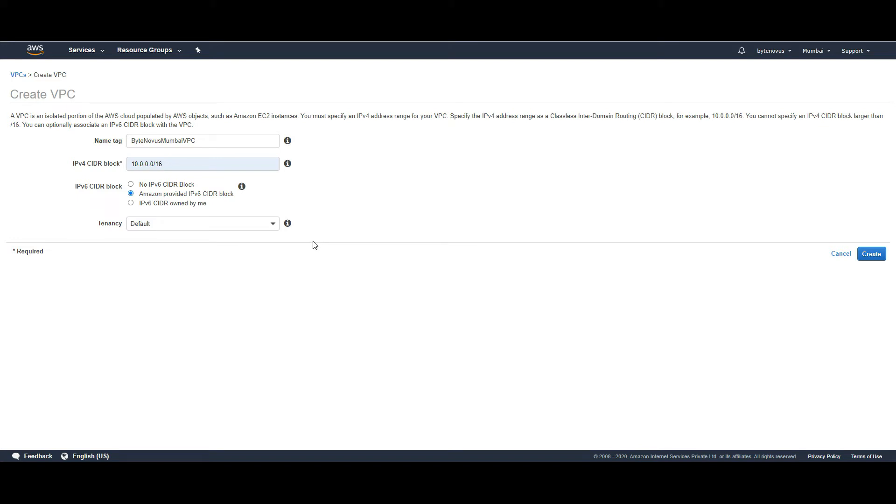
click(871, 255)
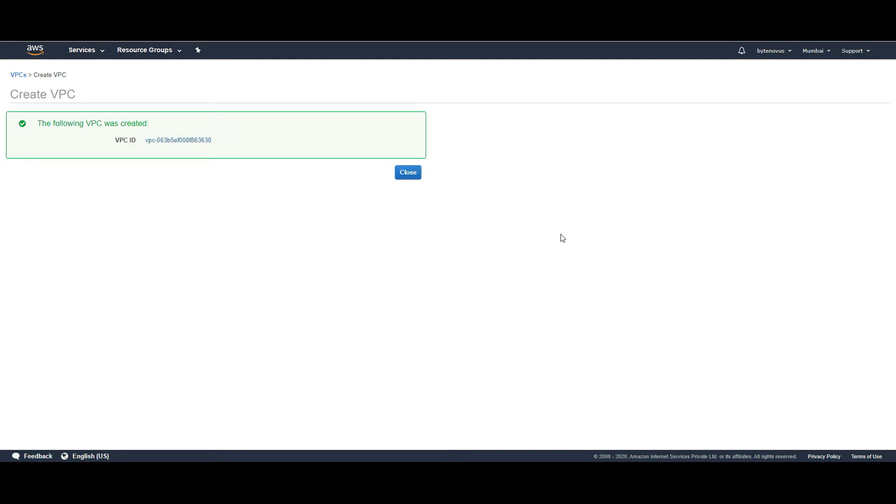
- Return to Your VPCs and inspect the new VPC's 10.0.0.0/16 and IPv6 /56 ranges
click(408, 171)
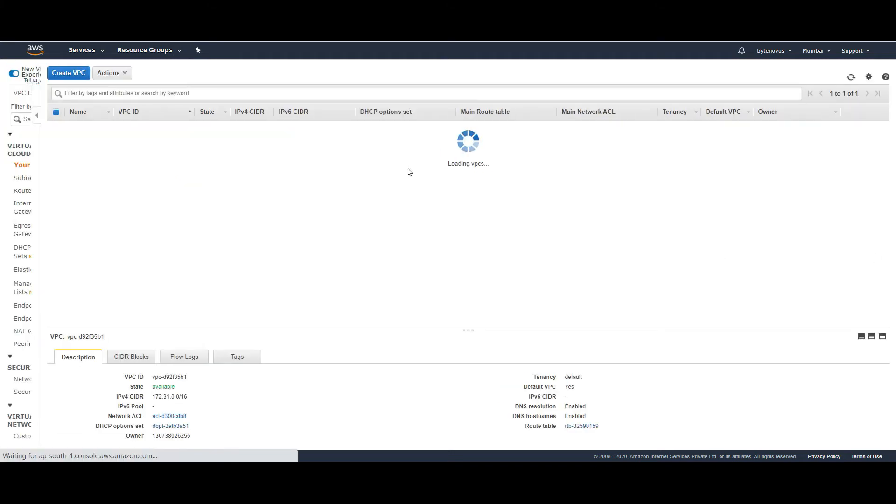
mouse_move(163, 145)
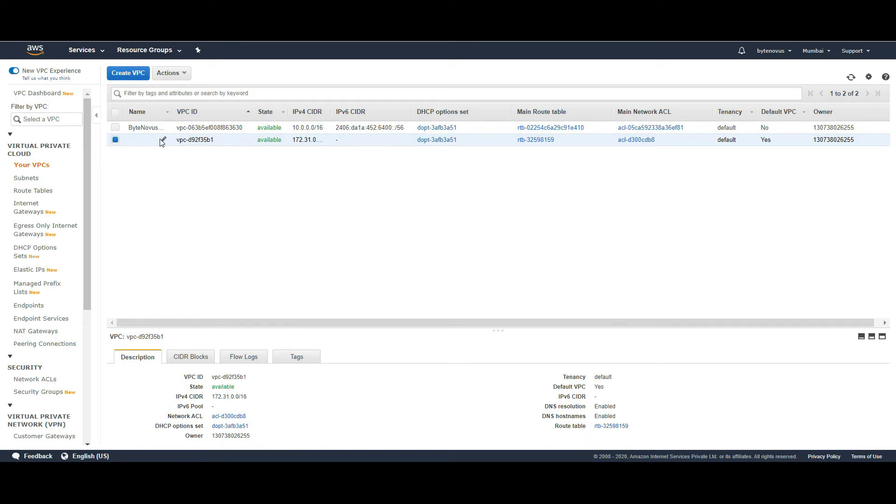
click(115, 127)
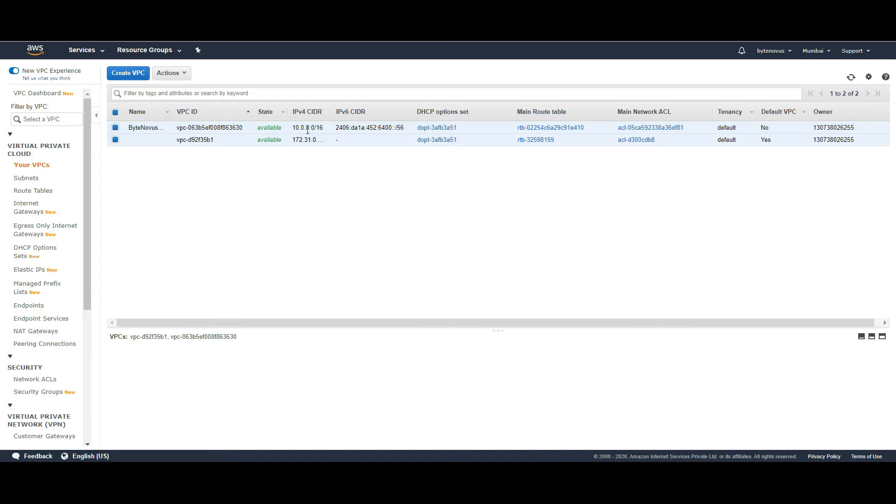
triple_click(342, 130)
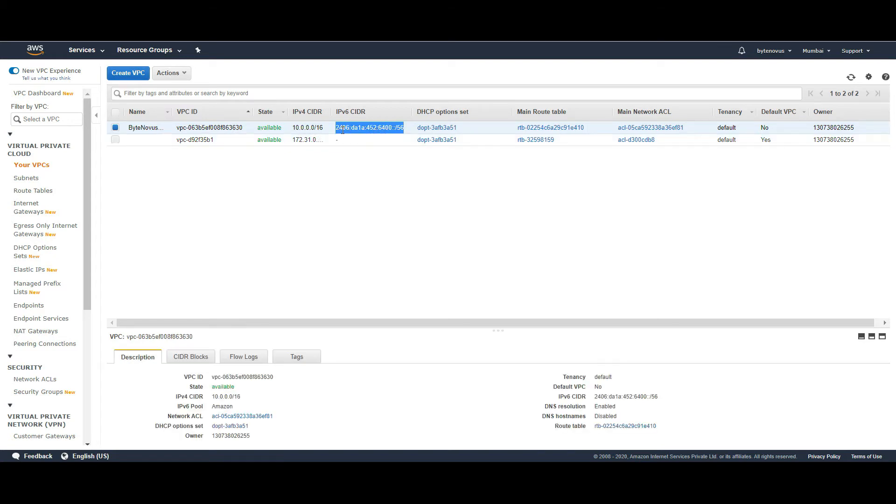
click(396, 130)
drag(404, 129, 392, 130)
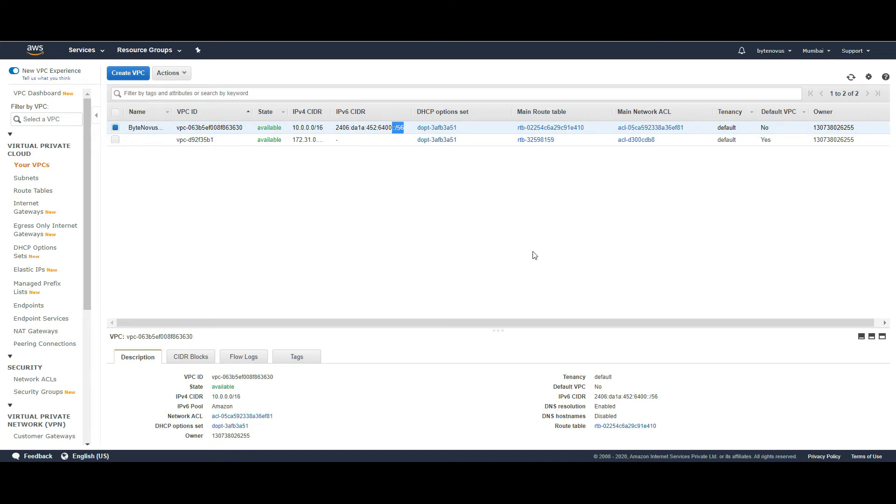
click(594, 134)
- Go to the Subnets list and start a new subnet
click(27, 178)
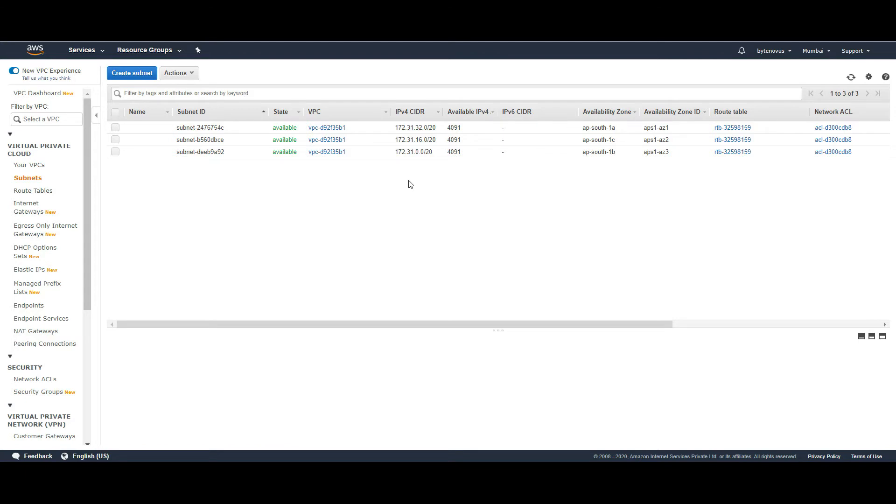
click(124, 74)
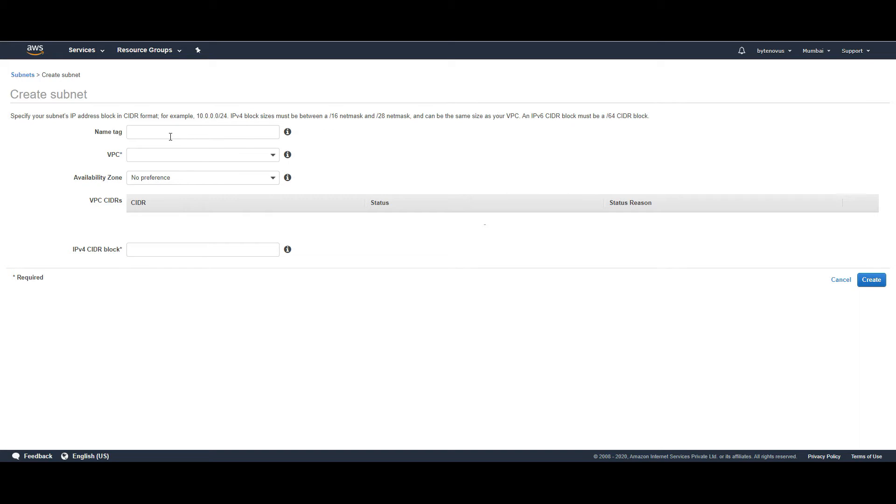
- Name the subnet PublicSubnet-1A and place it in the custom VPC in ap-south-1a
click(170, 136)
text(Pu)
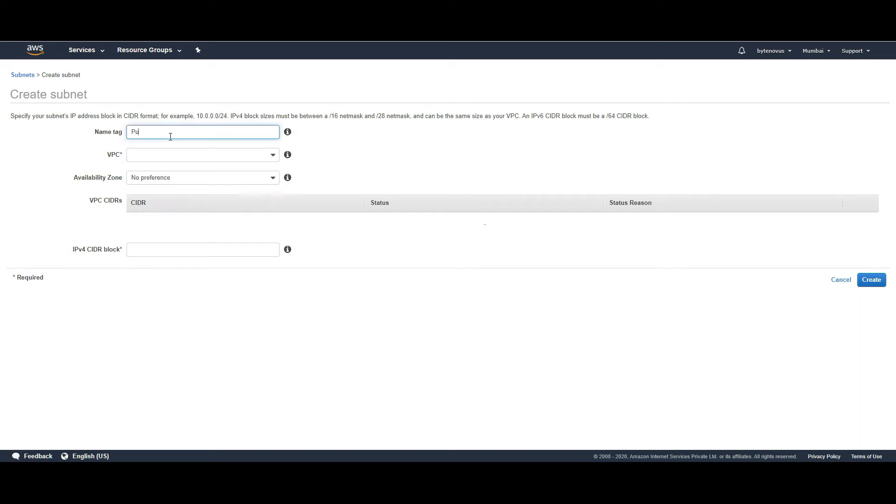
text(blic)
text(Sube)
text(net)
click(181, 154)
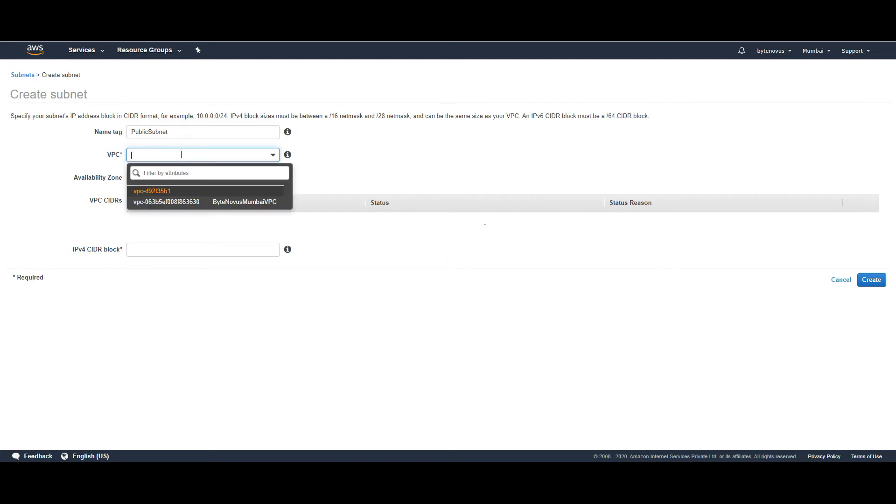
click(175, 204)
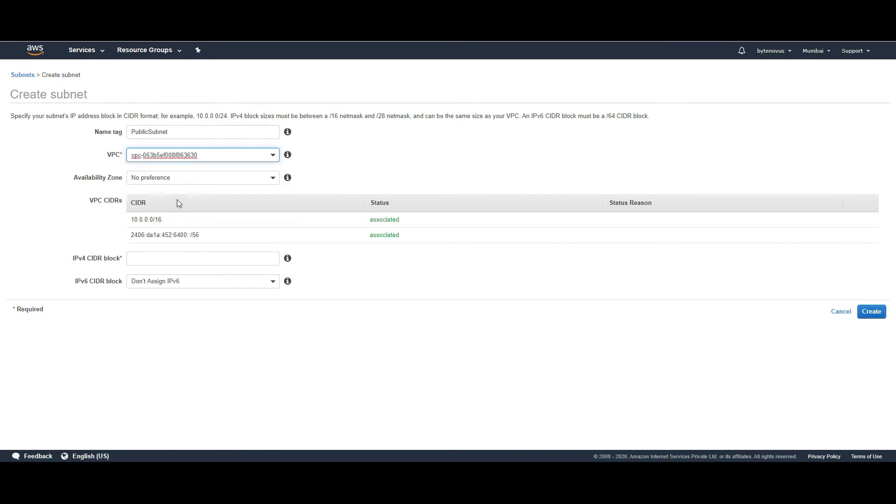
click(233, 181)
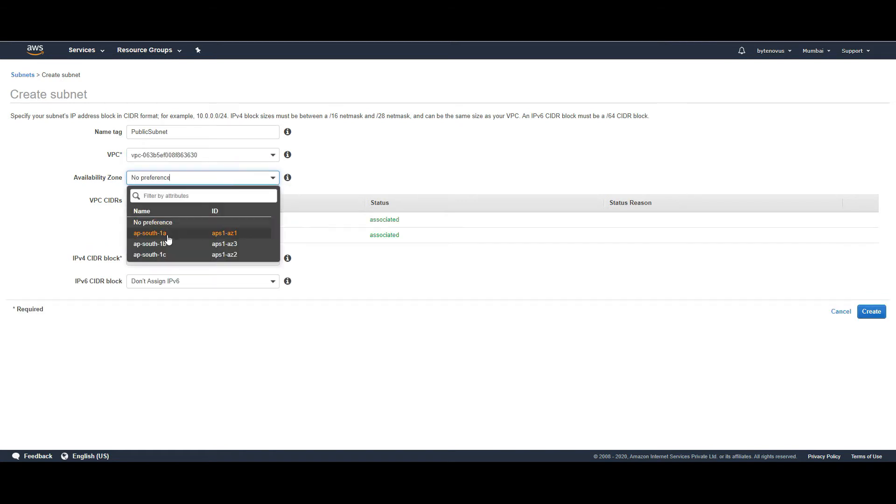
click(167, 235)
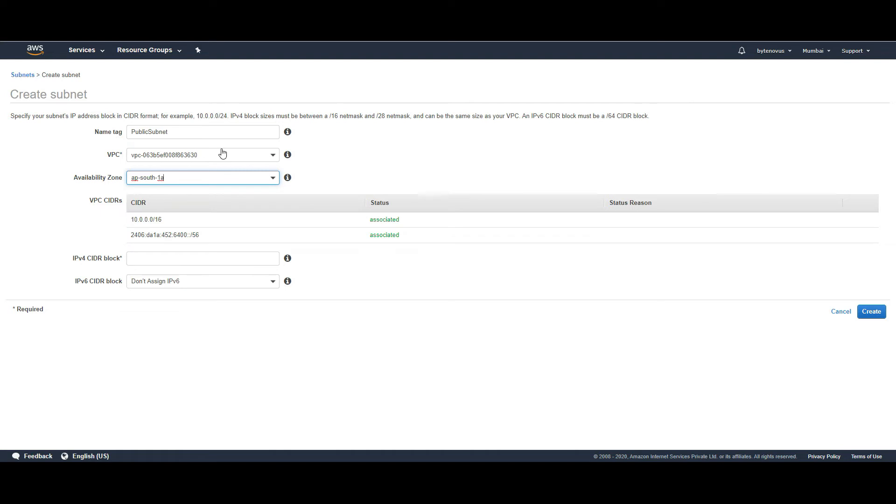
click(203, 129)
text(-1A)
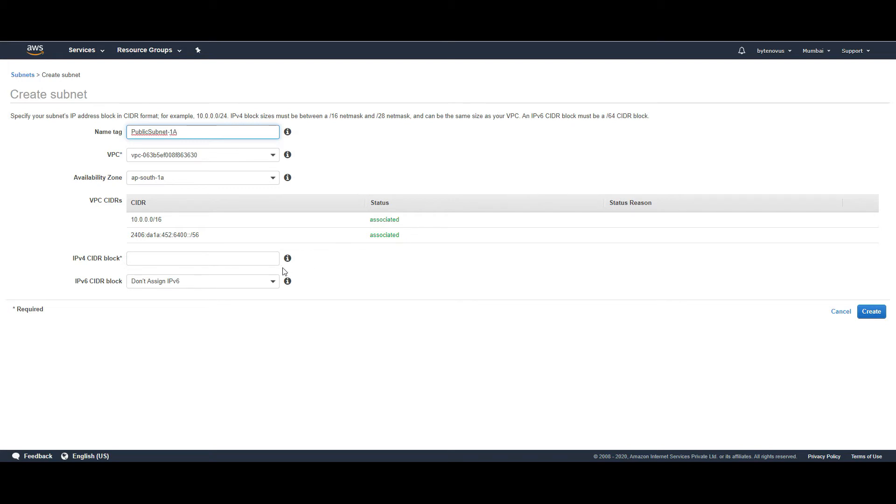
- Set the subnet's IPv4 CIDR to 10.0.1.0/24 and create it
click(265, 261)
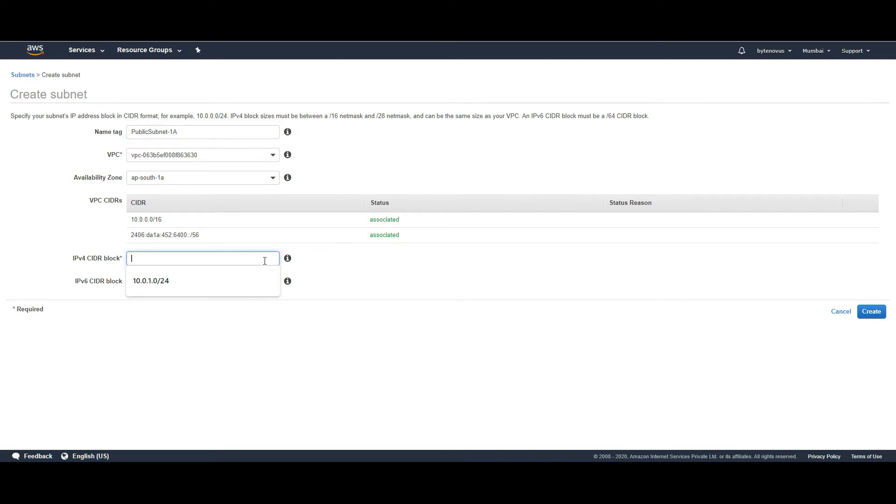
click(228, 272)
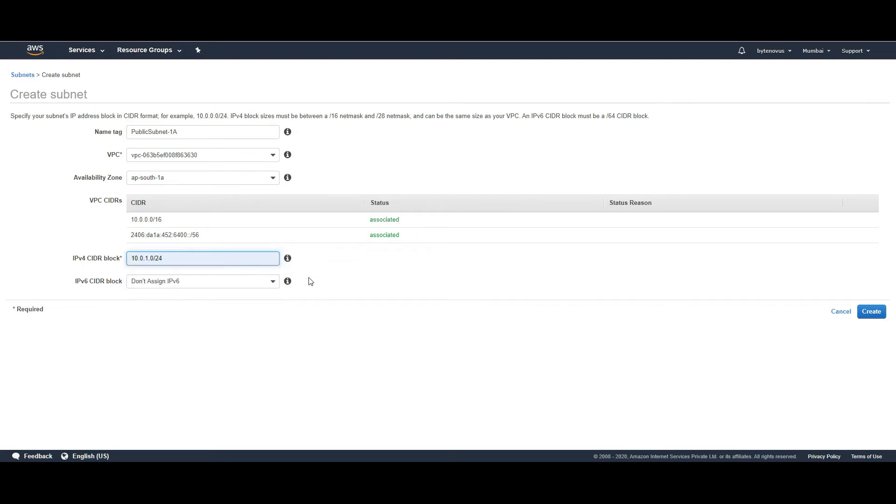
click(256, 334)
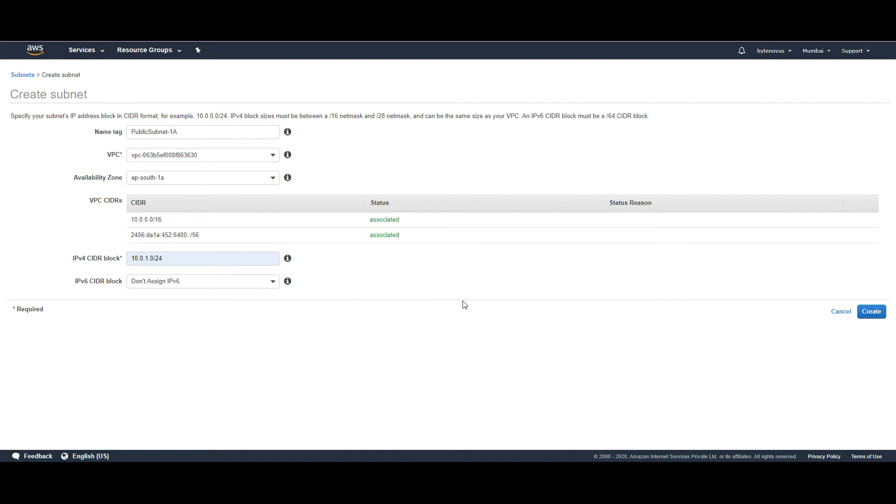
click(868, 317)
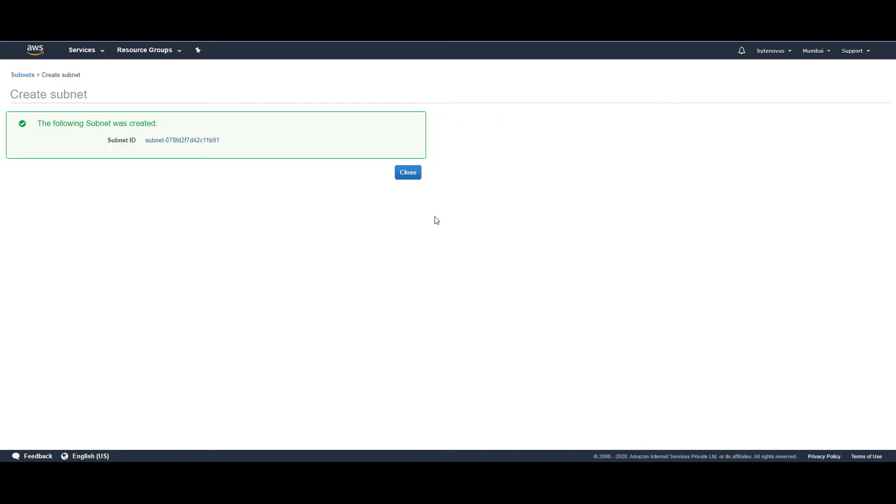
- Close the subnet-created confirmation to return to the Subnets list
click(408, 174)
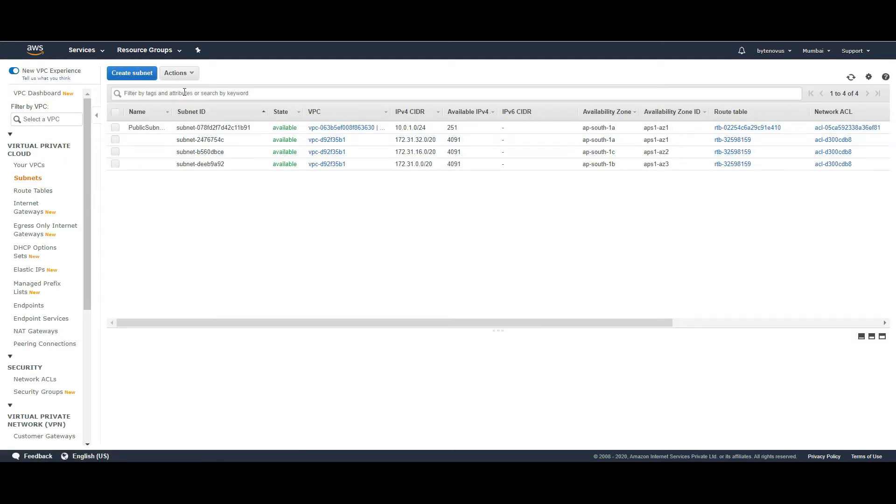
- Start a second subnet named PrivateSubnet-1b in the custom VPC, zone ap-south-1b
click(138, 75)
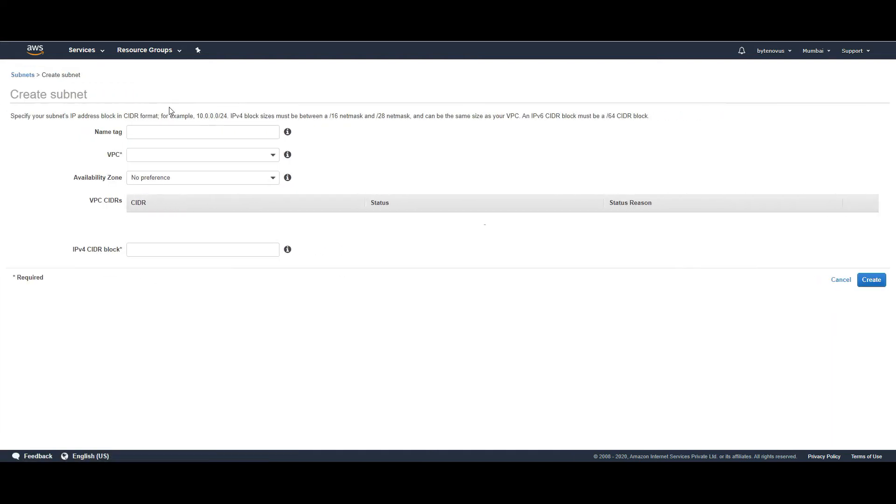
click(177, 132)
text(PrivateSubnet-2b)
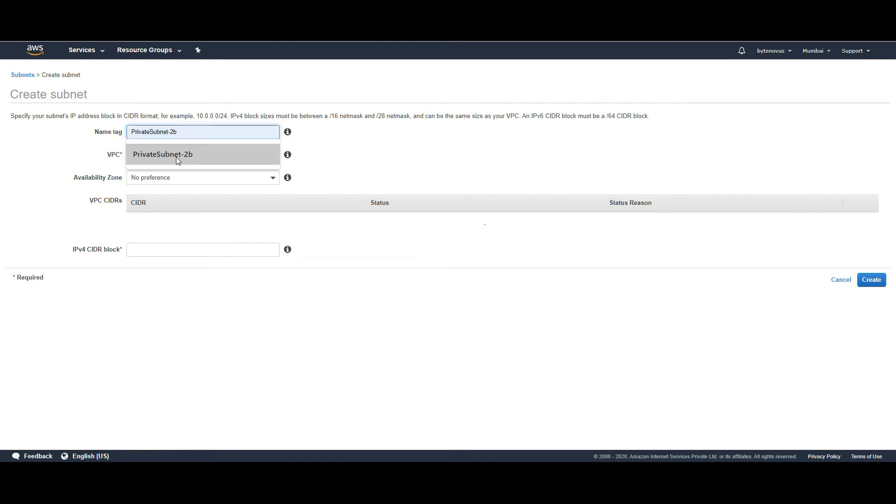
click(176, 156)
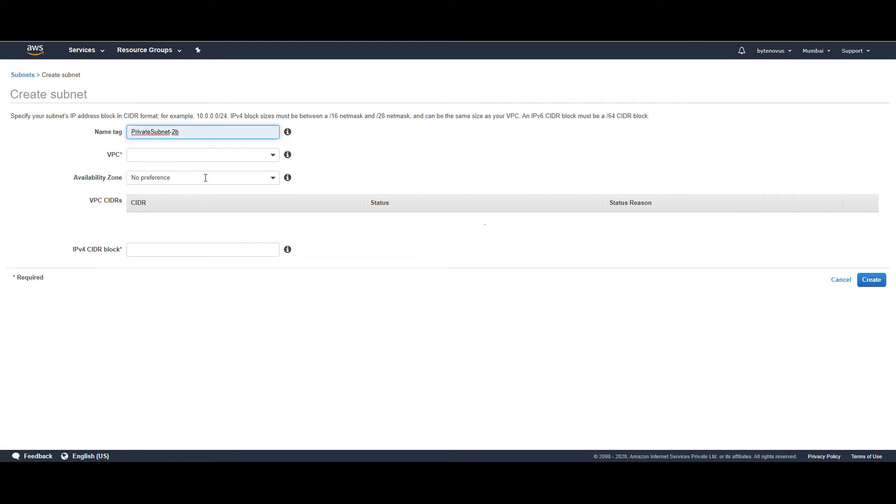
click(249, 156)
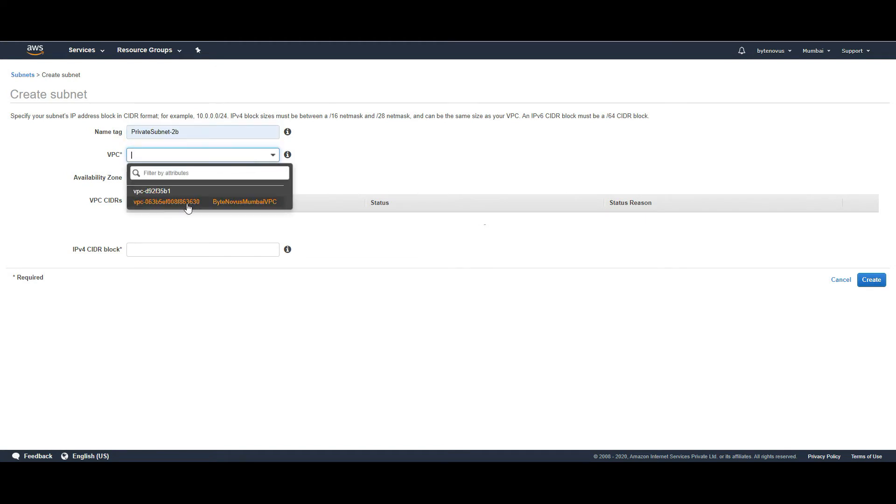
click(189, 204)
click(250, 178)
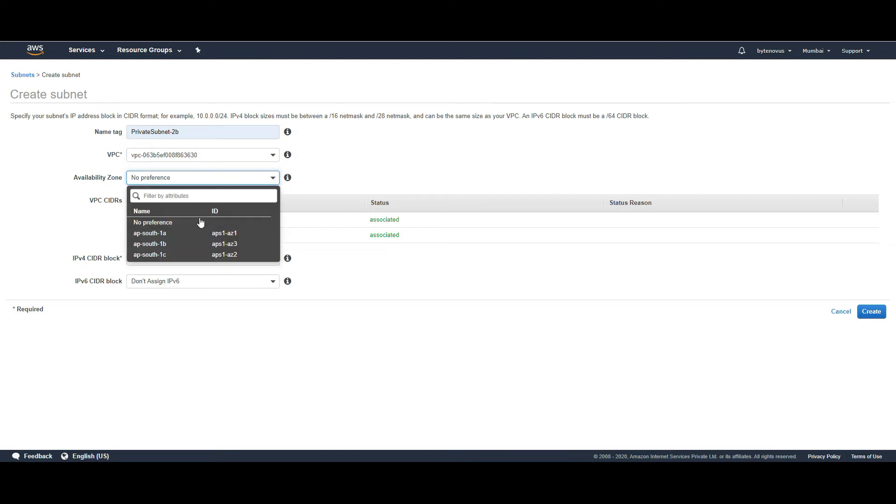
click(173, 244)
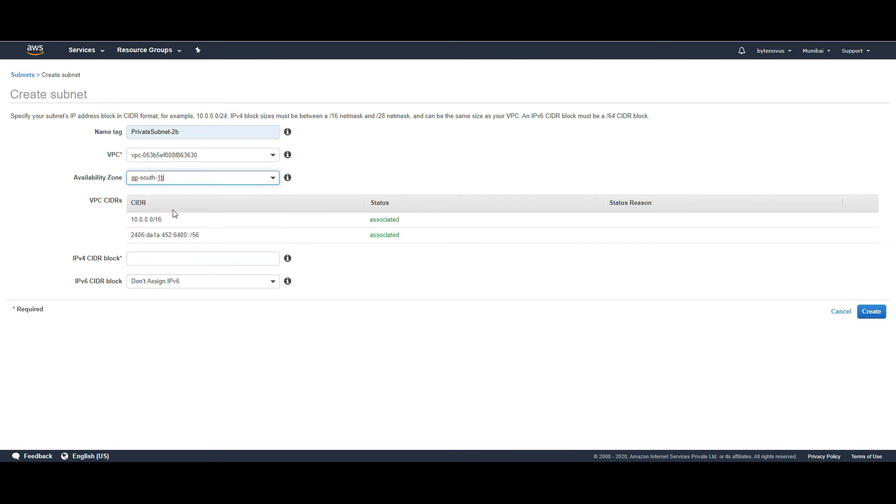
click(177, 132)
key(BackSpace)
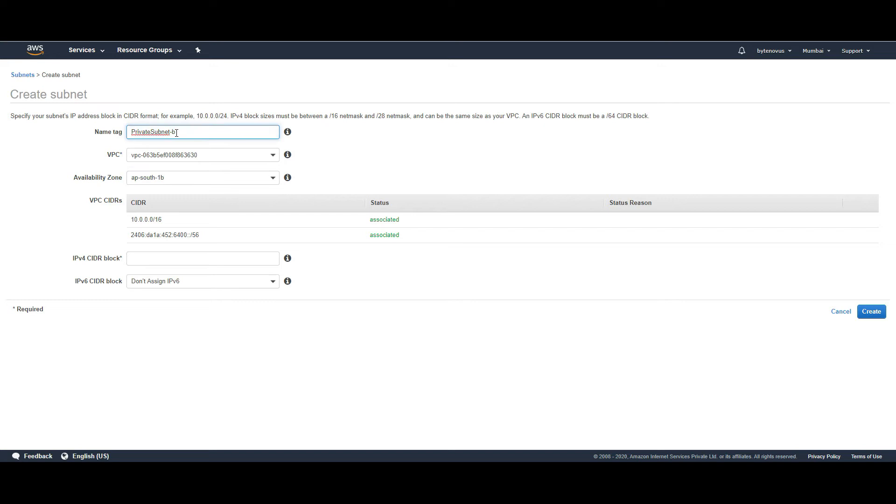
text(1)
- Give it IPv4 CIDR 10.0.2.0/24, create it, and return to the Subnets list
click(200, 257)
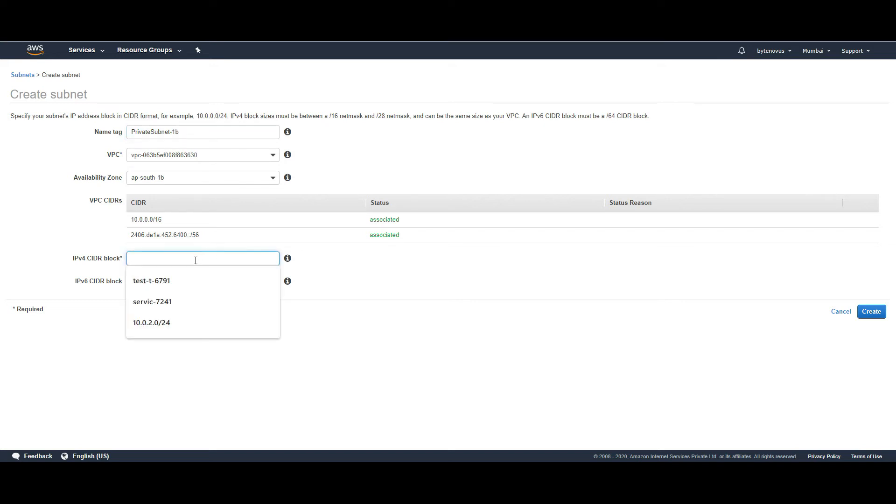
text(10.0.2.0/24)
click(175, 283)
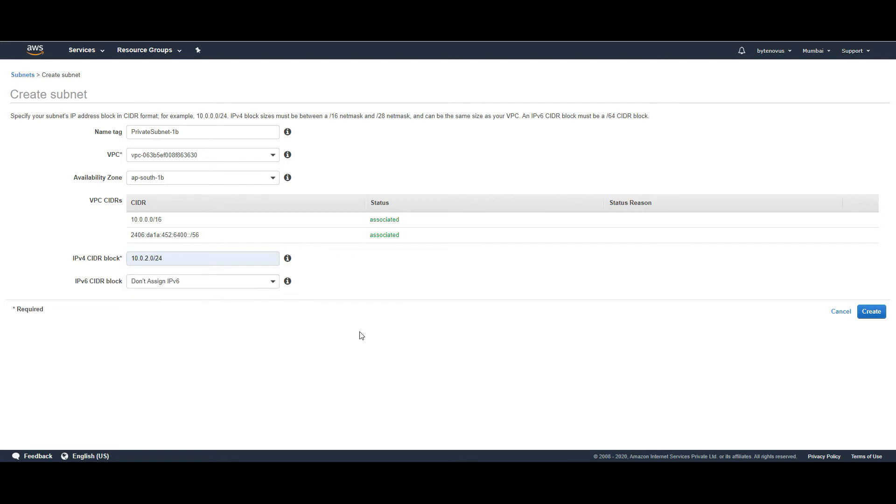
click(873, 316)
click(405, 177)
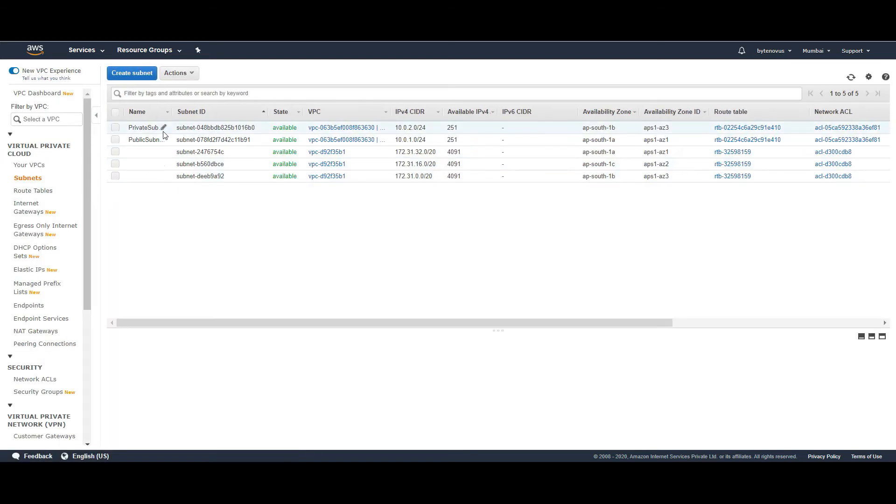
- Inspect the PublicSubnet details, then the private 10.0.2.0/24 subnet in ap-south-1b
click(212, 137)
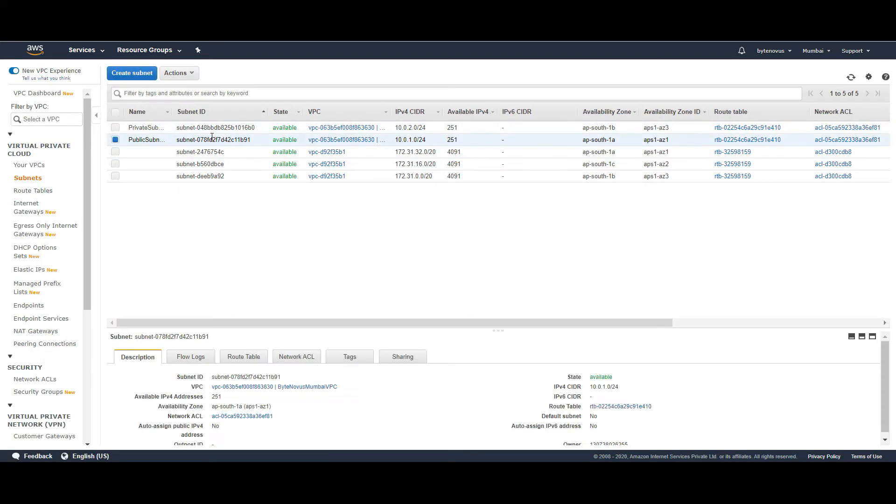
click(415, 127)
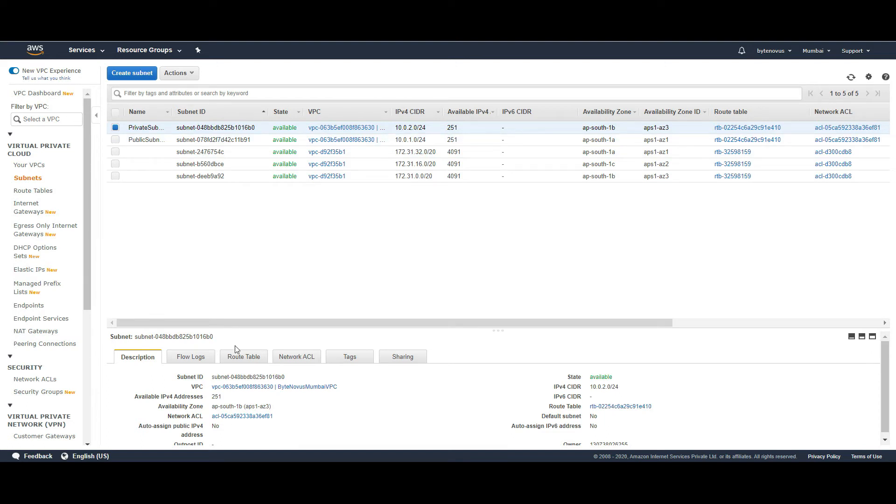
click(244, 361)
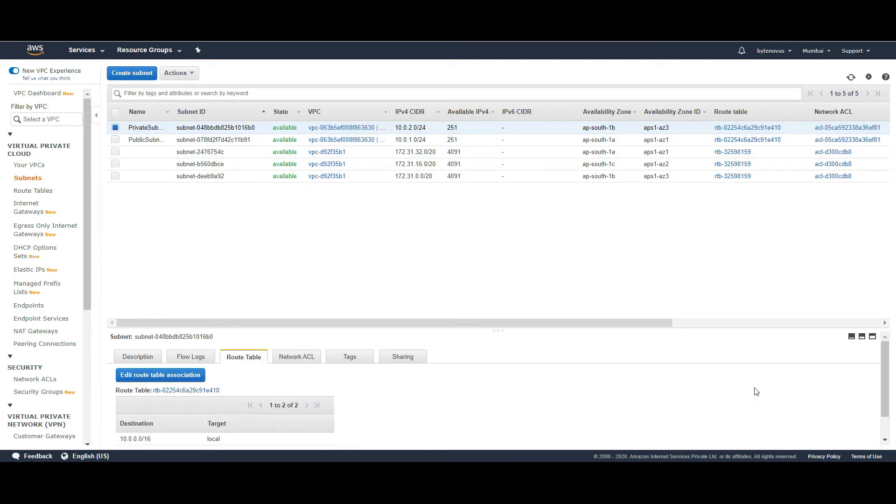
drag(890, 357, 887, 377)
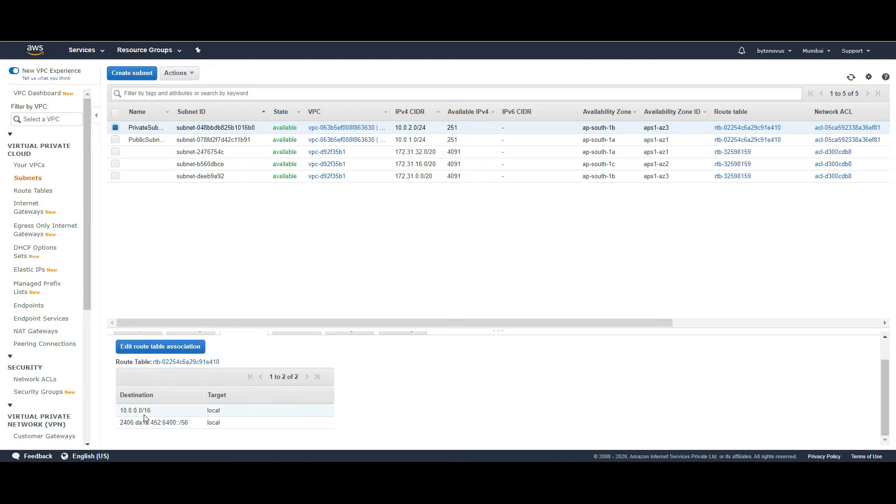
double_click(215, 416)
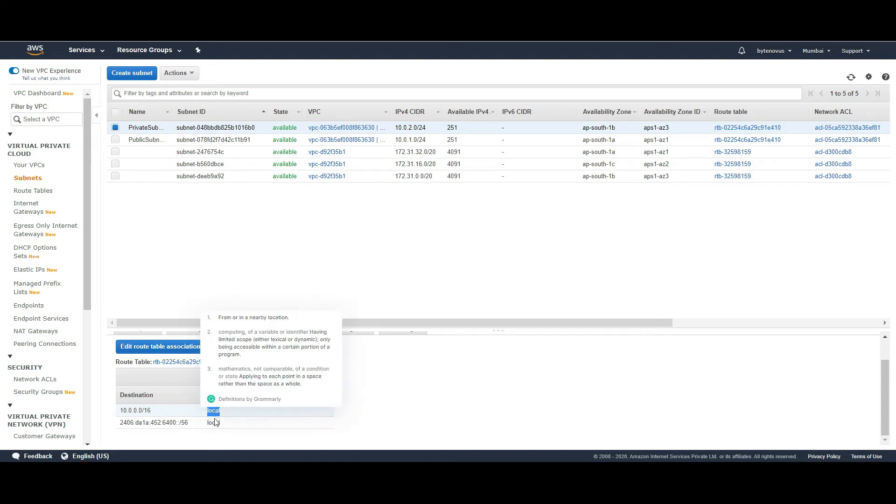
triple_click(183, 422)
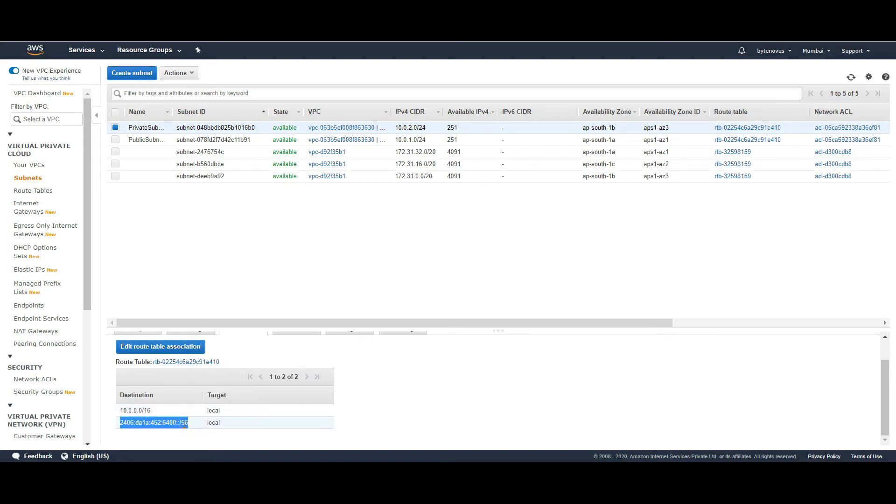
double_click(219, 423)
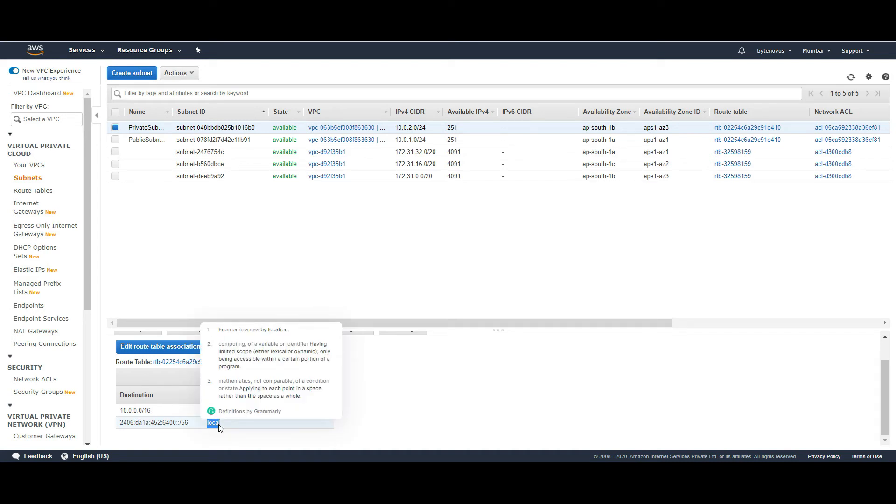
click(413, 279)
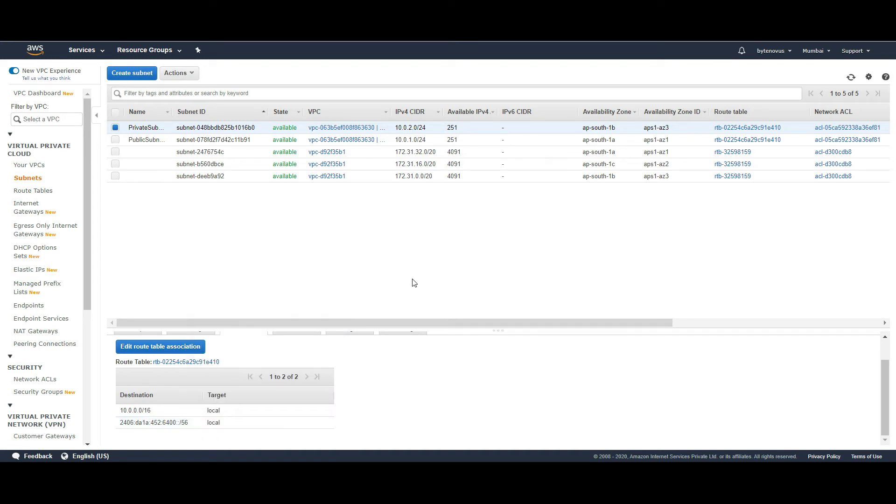
- Select rtb-02254c6a29c91e410, the main route table of ByteNovusMumbaiVPC, in Route Tables
click(40, 192)
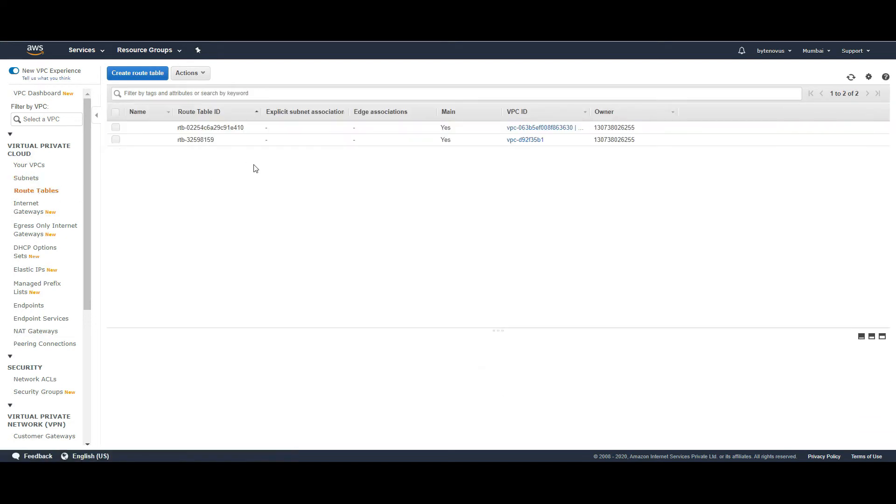
click(235, 131)
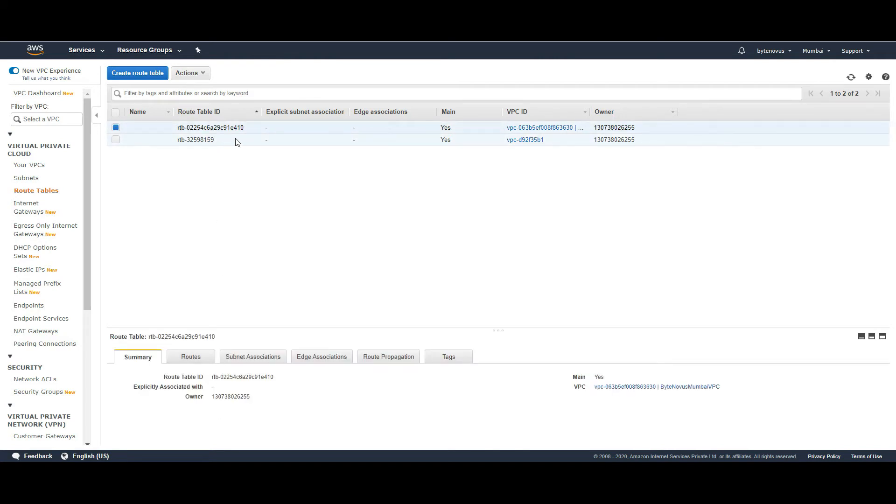
click(40, 166)
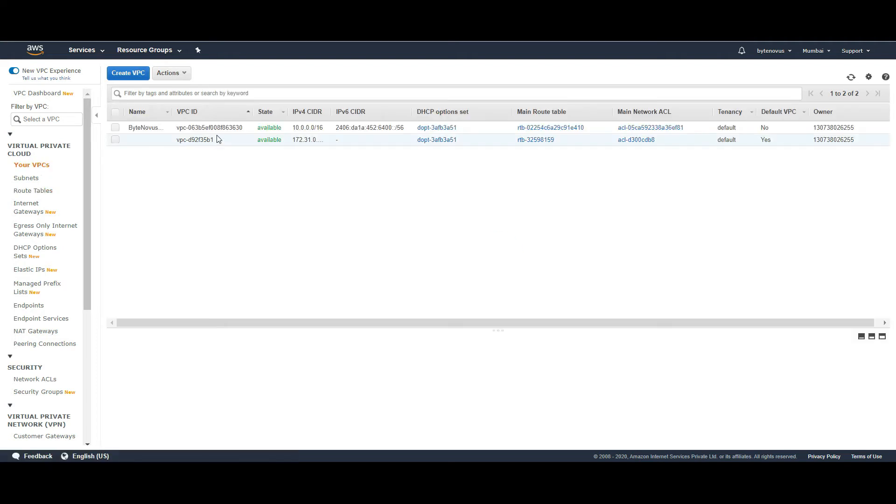
click(37, 194)
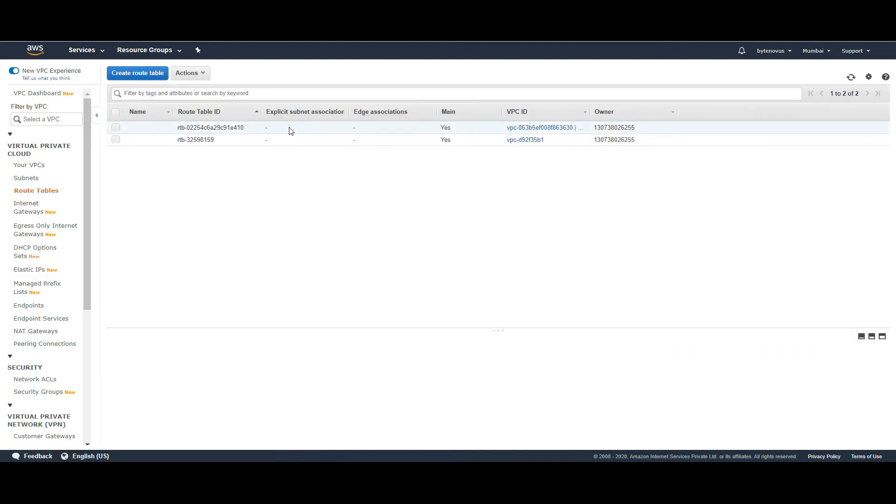
click(290, 130)
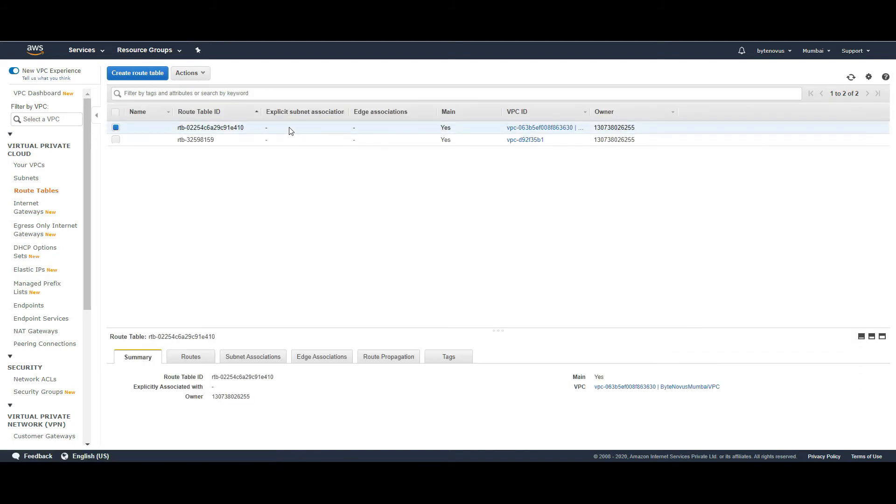
- Review the main route table's two local routes, including the IPv6 destination
click(199, 359)
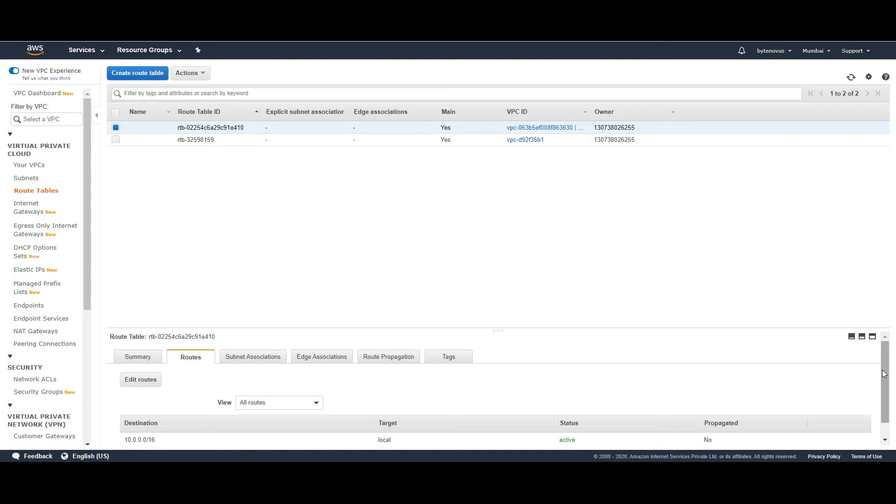
drag(883, 393, 883, 407)
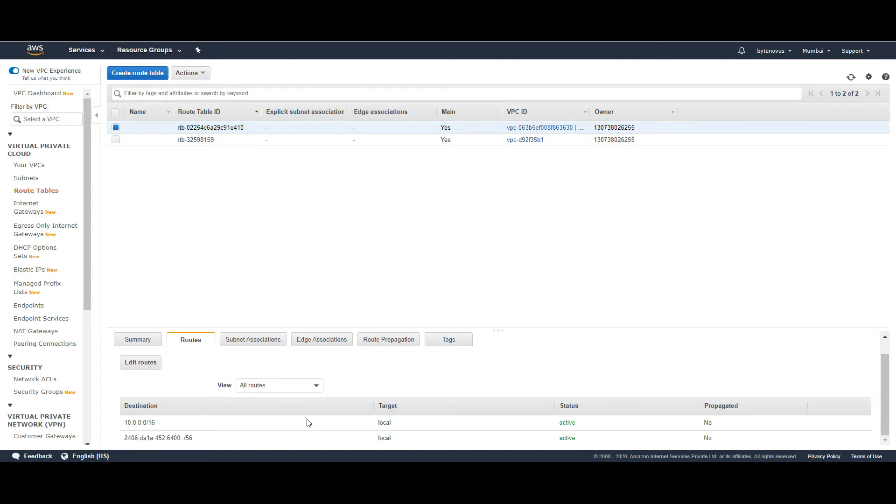
triple_click(161, 436)
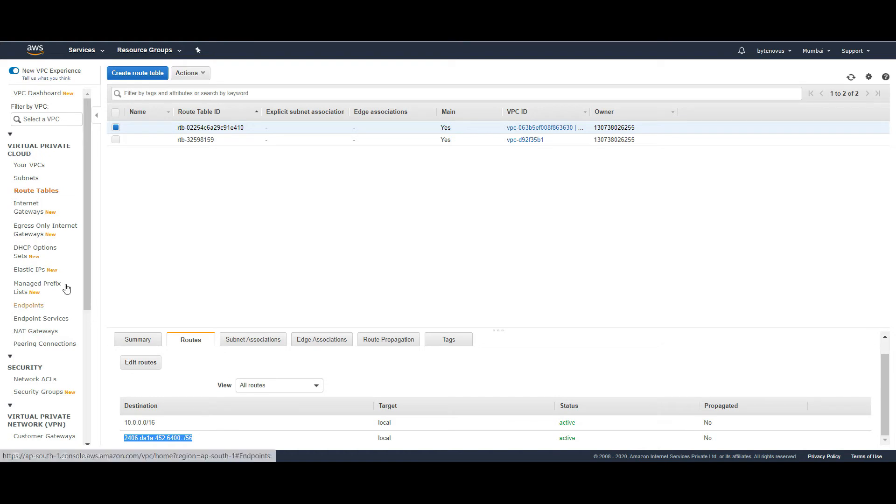
click(31, 215)
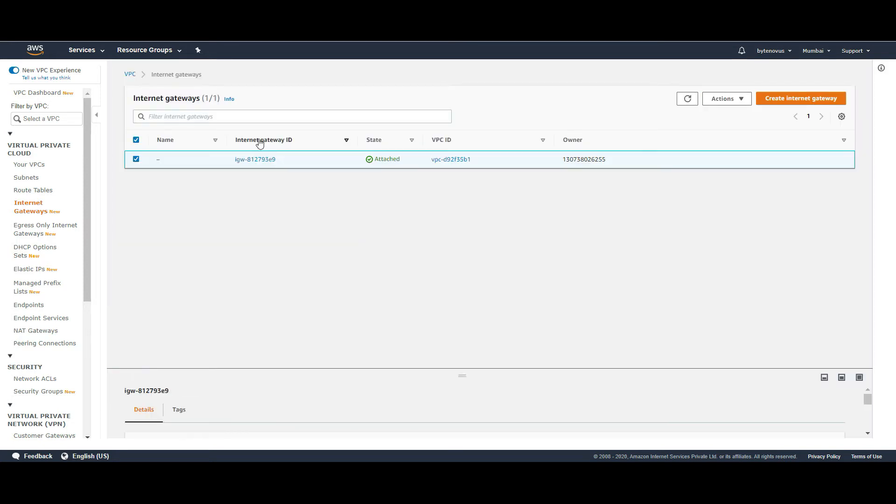
- Create an internet gateway with the Name tag byte-internet-gateway
click(784, 100)
click(112, 192)
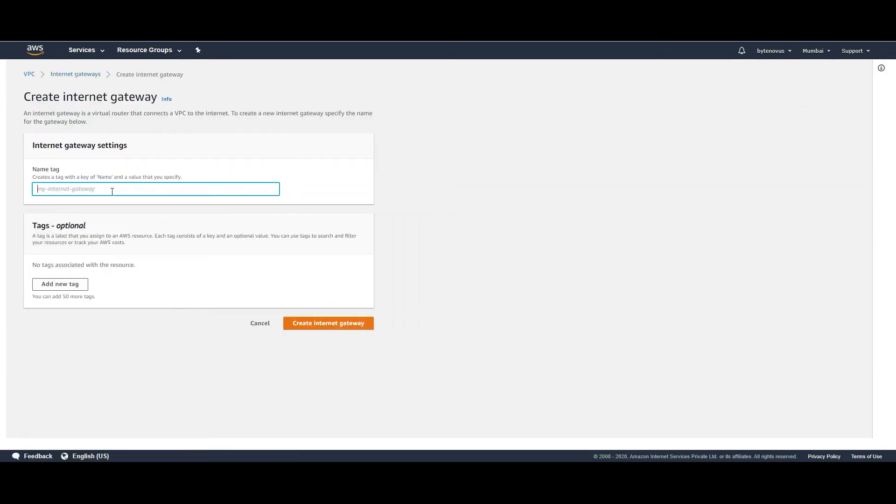
text(byt)
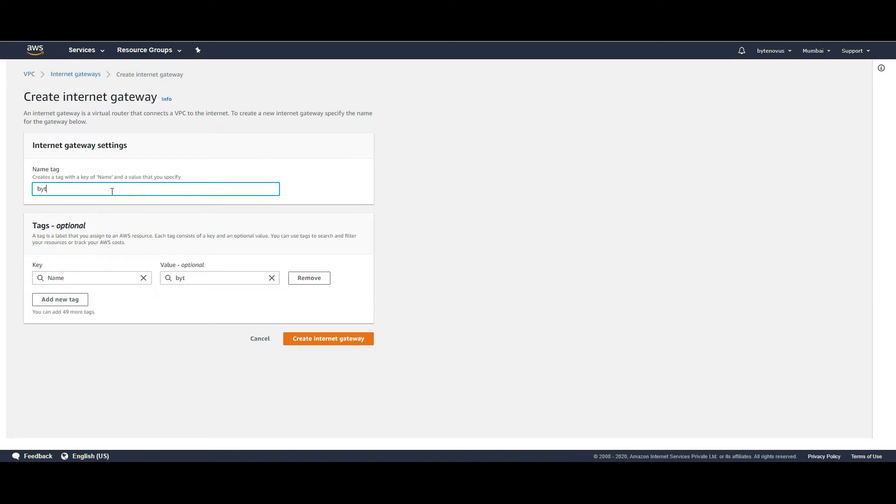
text(e-internet-gateway)
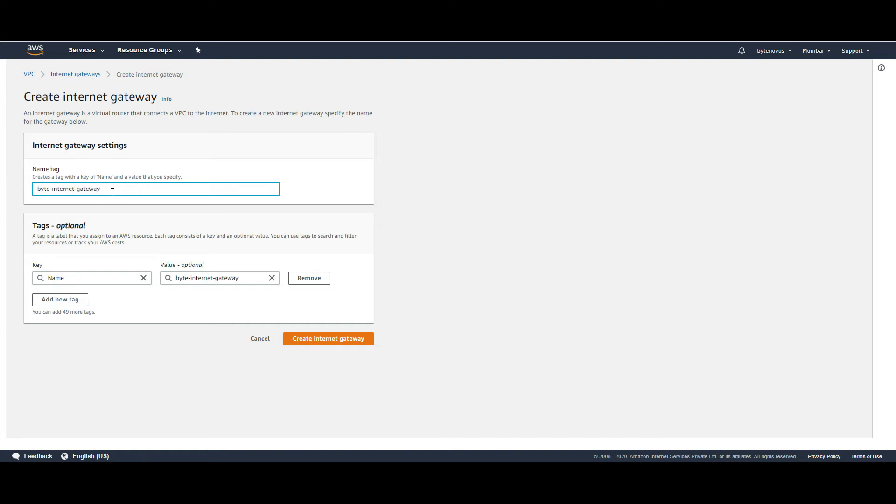
click(347, 343)
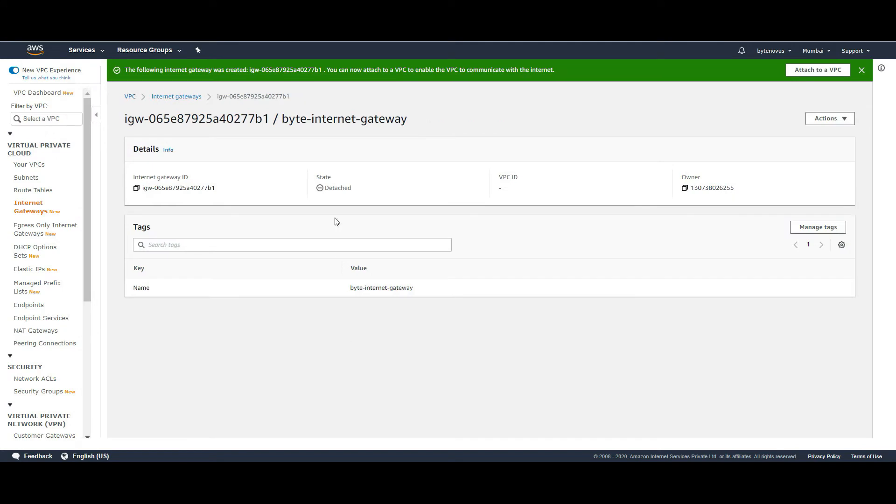
- Attach byte-internet-gateway to ByteNovusMumbaiVPC
click(845, 121)
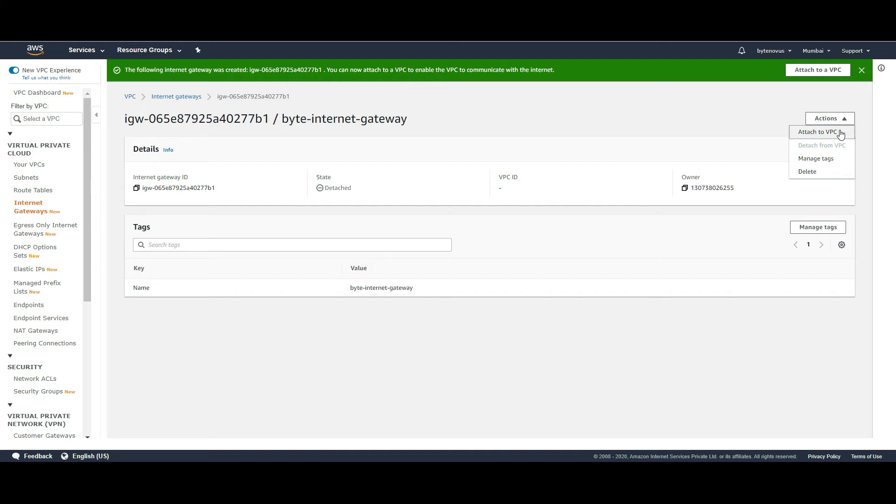
click(840, 133)
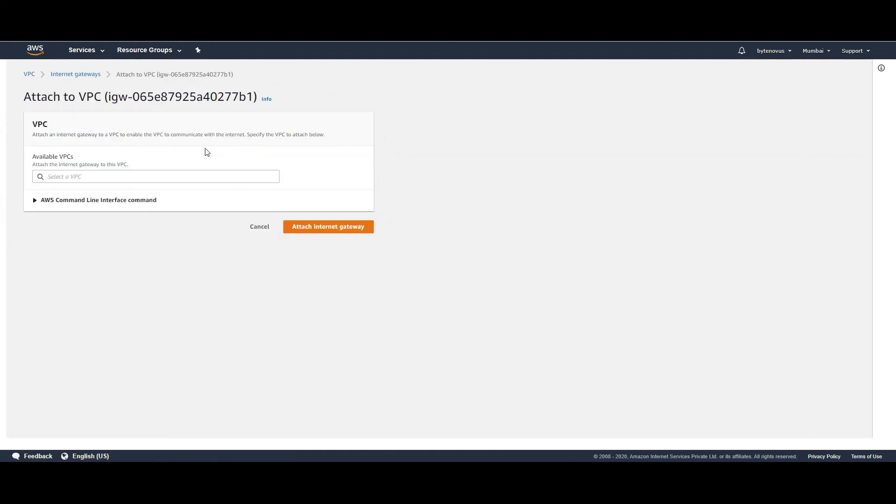
click(176, 176)
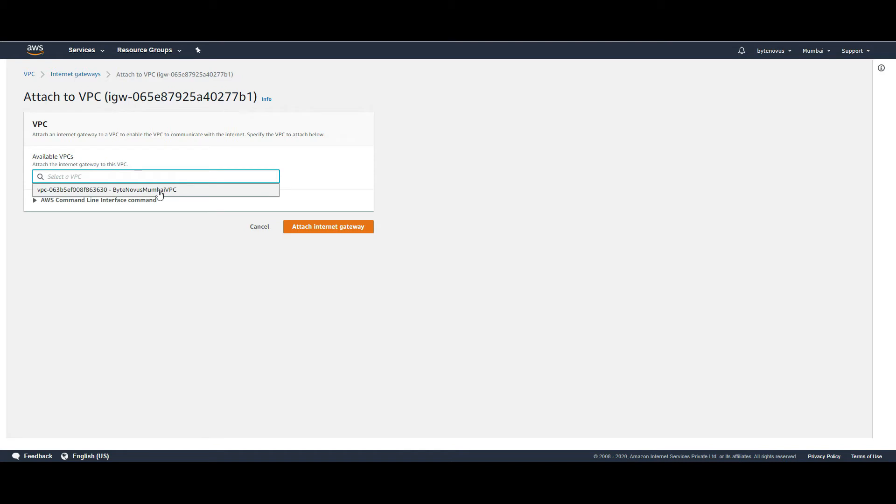
click(161, 191)
click(313, 229)
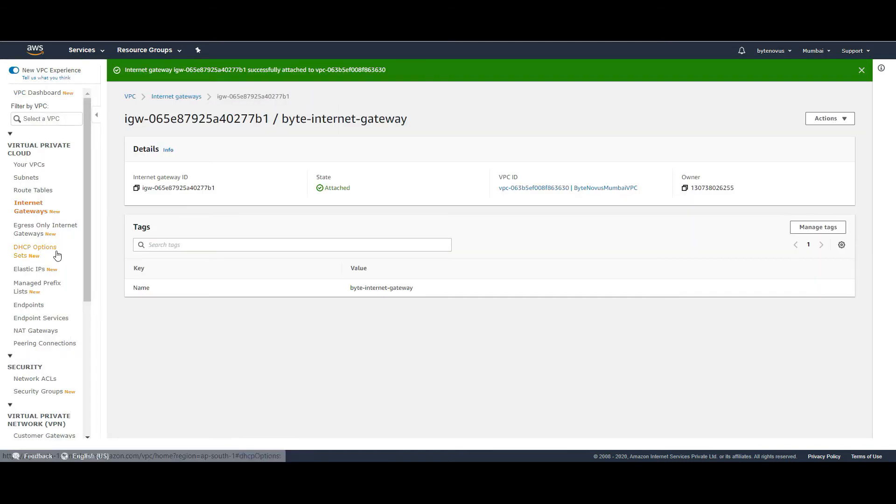
click(26, 192)
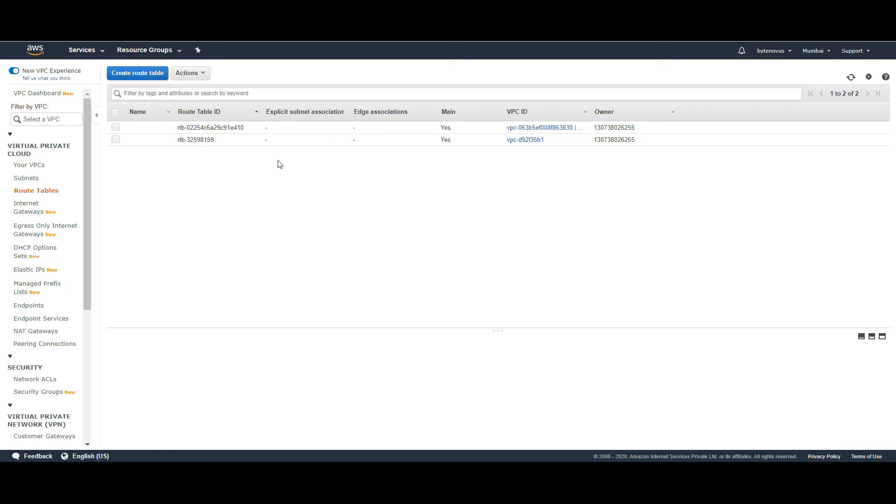
- Select the custom VPC's route table and confirm it is the main one
click(280, 129)
double_click(449, 129)
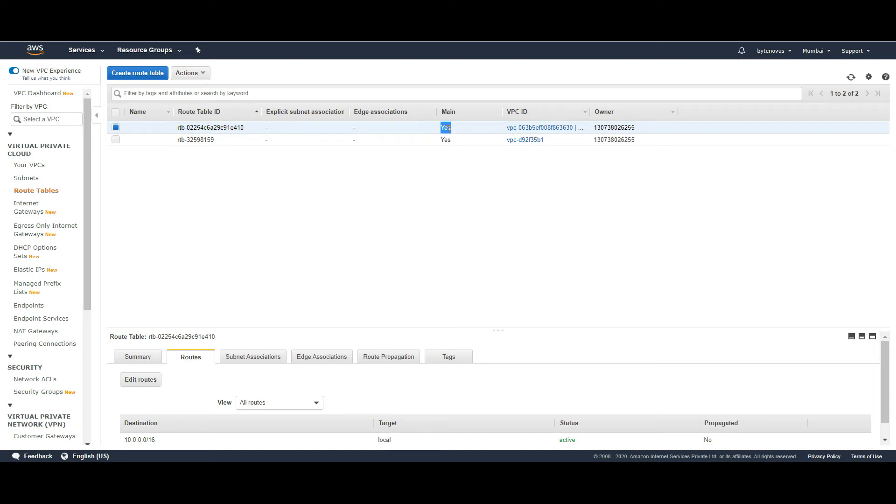
click(393, 171)
- Create a route table named Public Route Table in ByteNovusMumbaiVPC
click(142, 75)
click(185, 139)
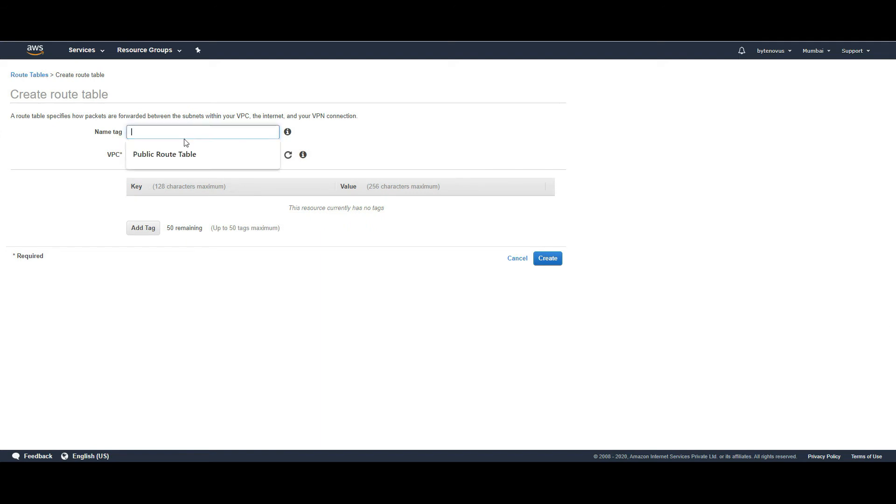
click(180, 147)
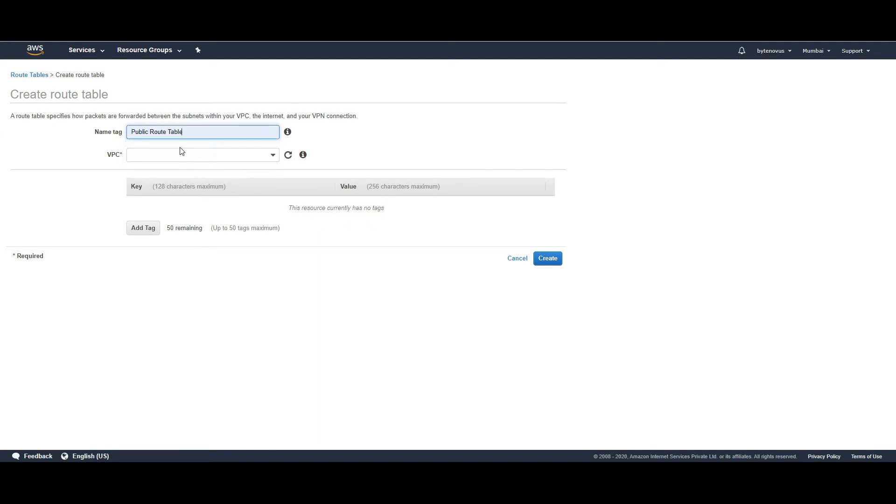
click(234, 156)
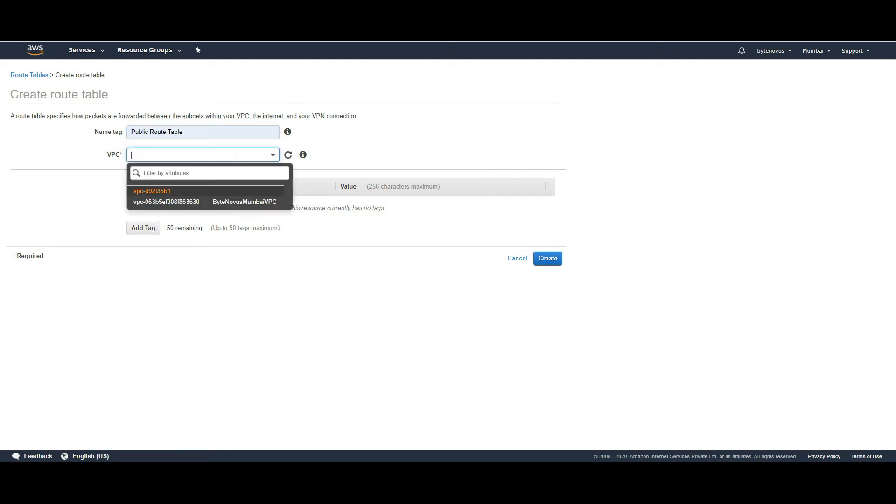
click(205, 202)
click(548, 263)
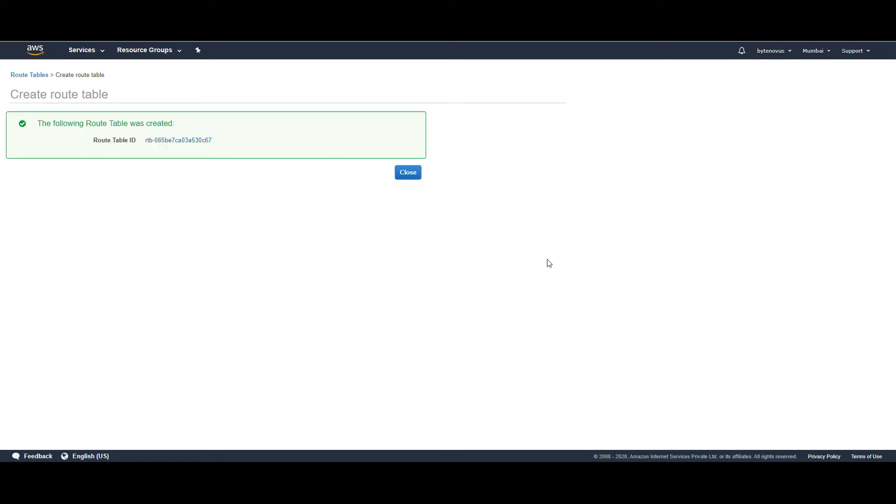
click(407, 174)
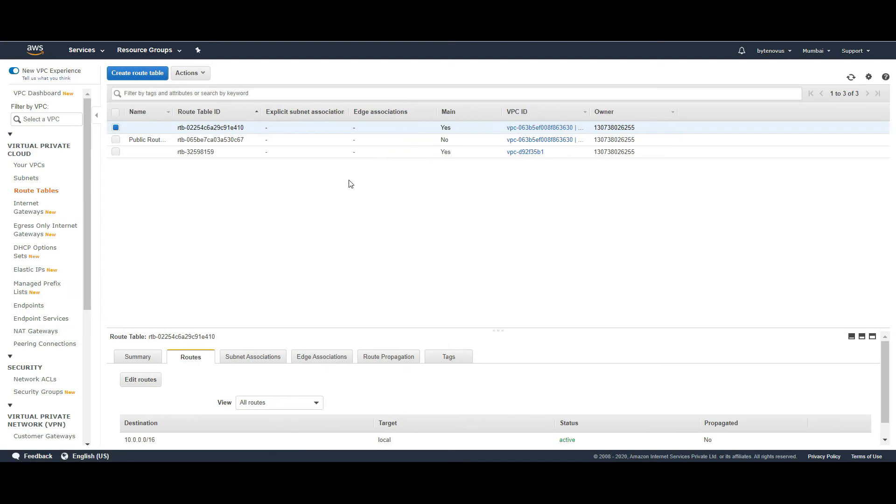
click(140, 140)
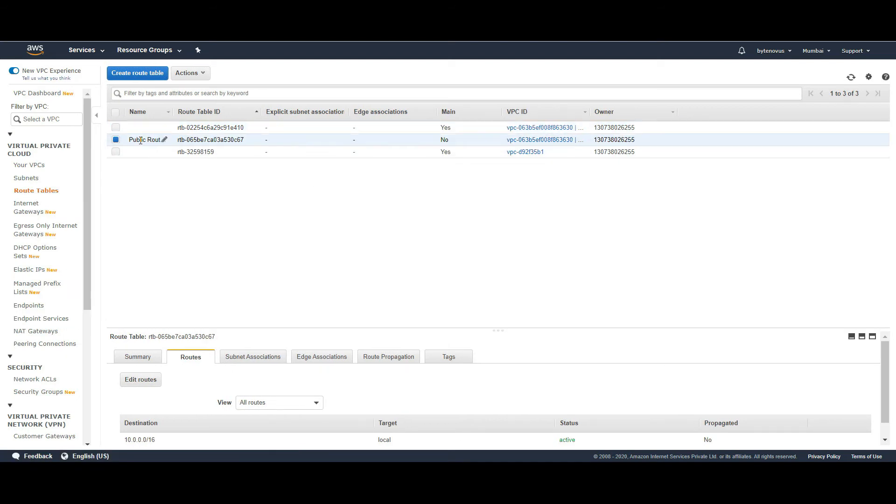
- Add a 0.0.0.0/0 route to Public Route Table targeting internet gateway igw-065e87925a40277b1
click(143, 380)
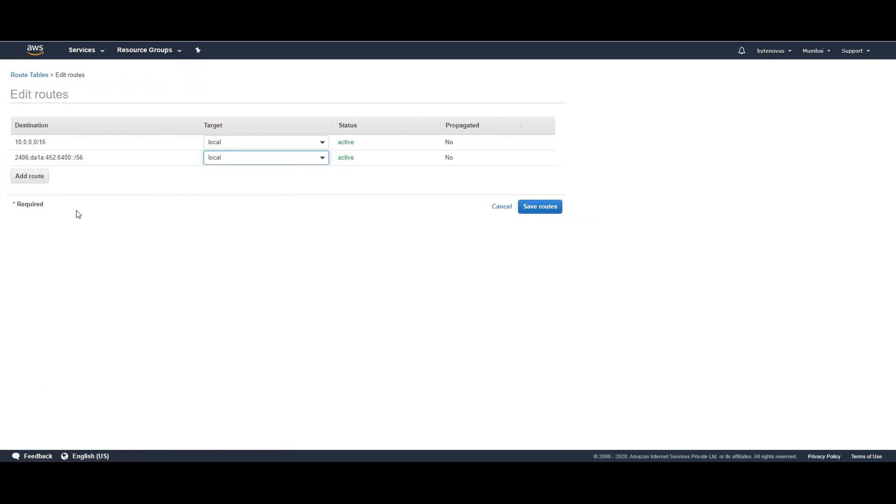
click(27, 178)
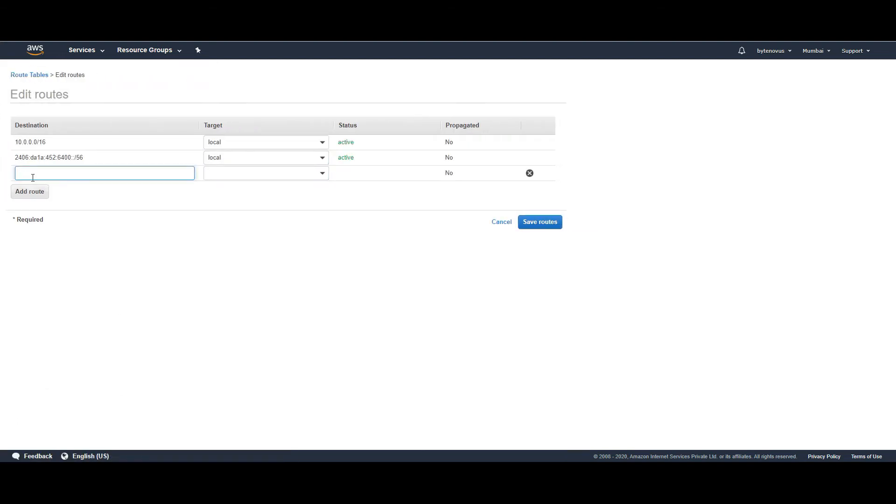
click(32, 174)
click(41, 211)
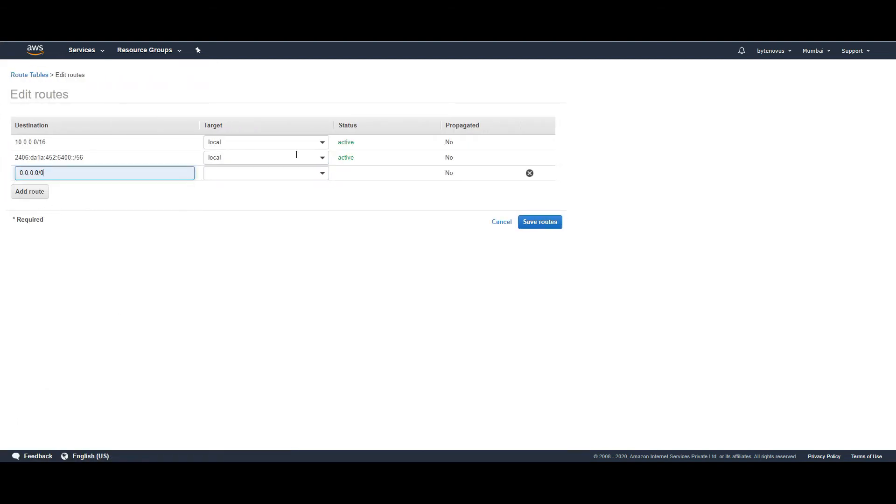
click(321, 177)
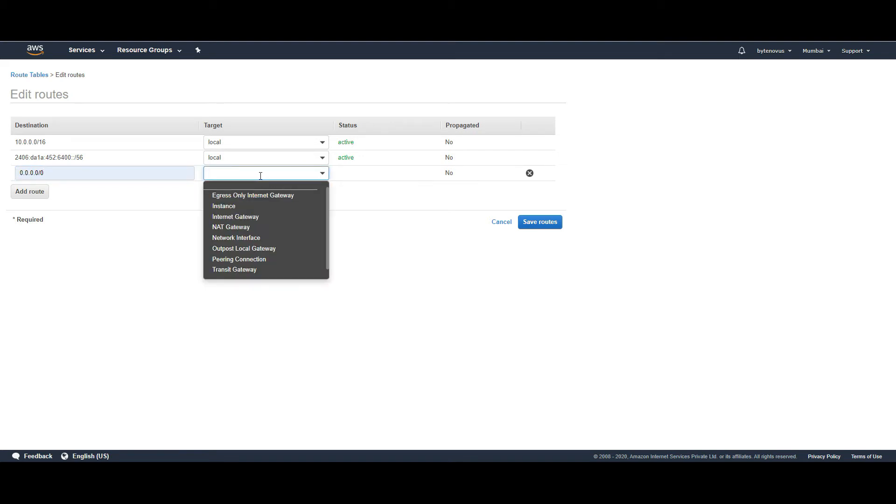
text(inter)
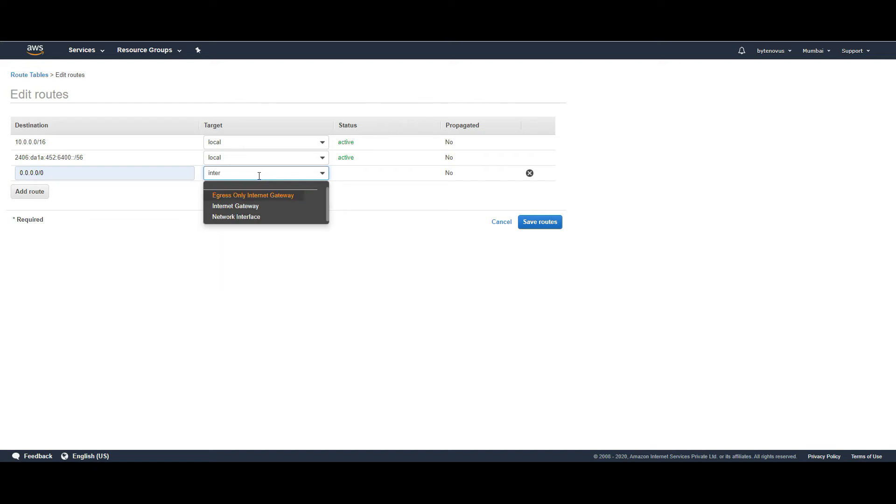
click(251, 206)
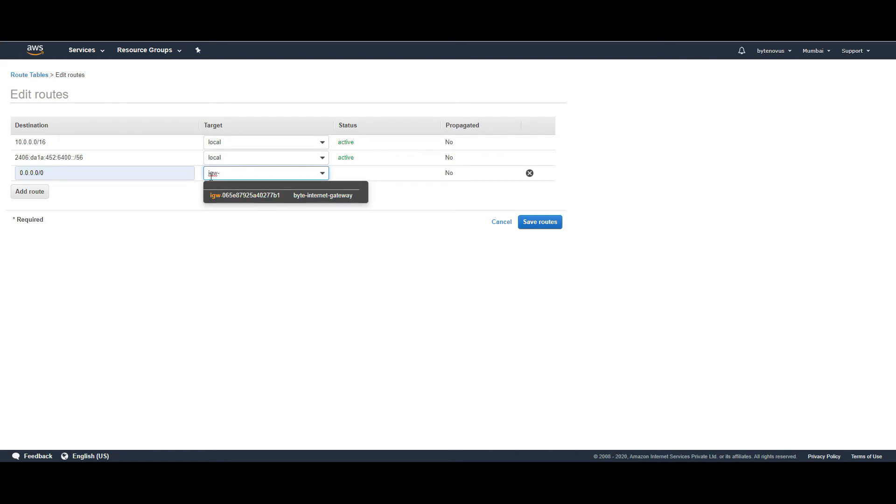
click(235, 195)
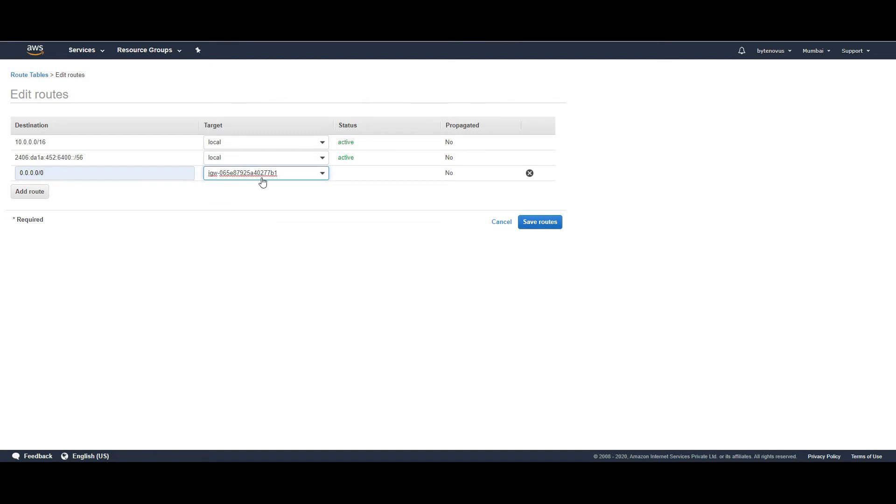
click(550, 224)
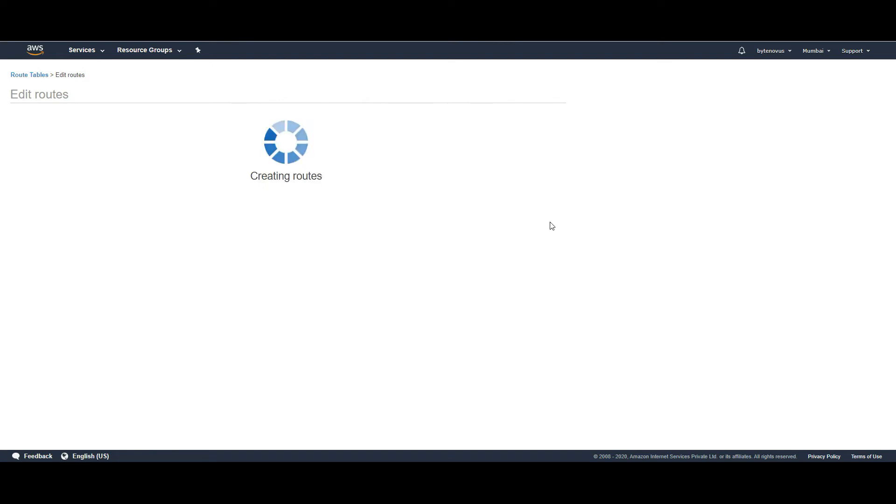
click(408, 150)
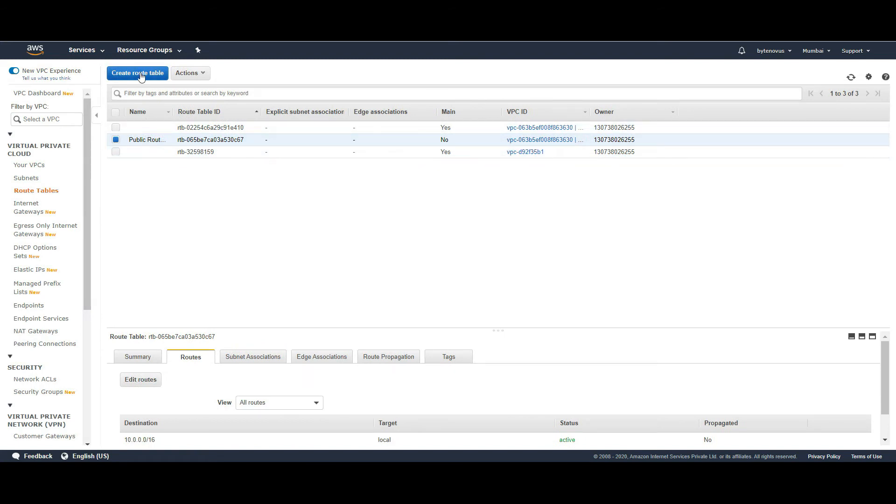
- Create a route table named Private Route Table in VPC vpc-063b5ef008f863630
click(141, 75)
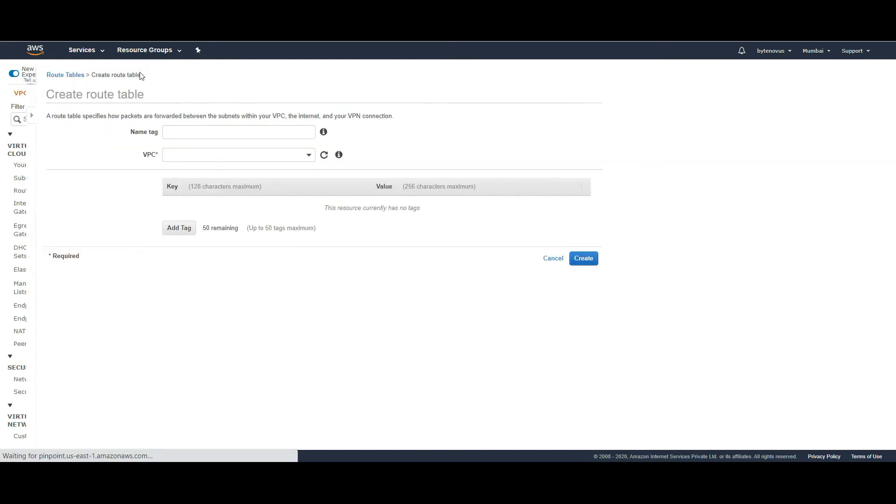
click(167, 128)
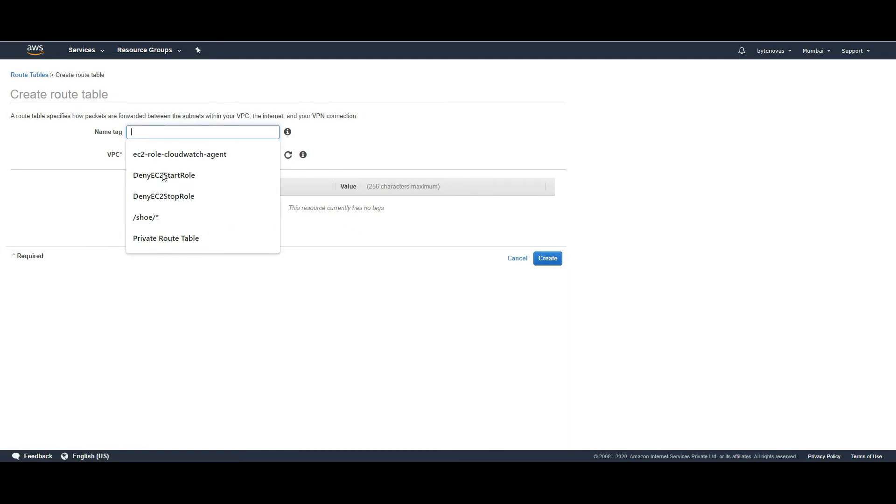
click(185, 241)
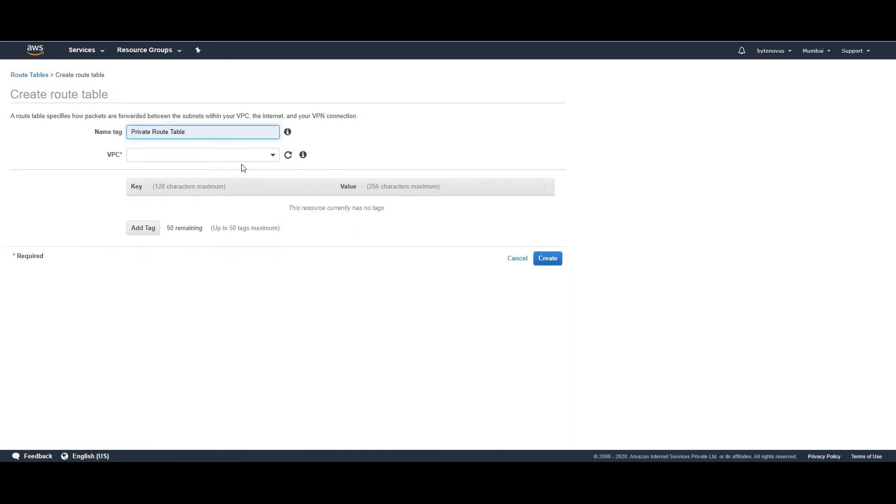
click(263, 155)
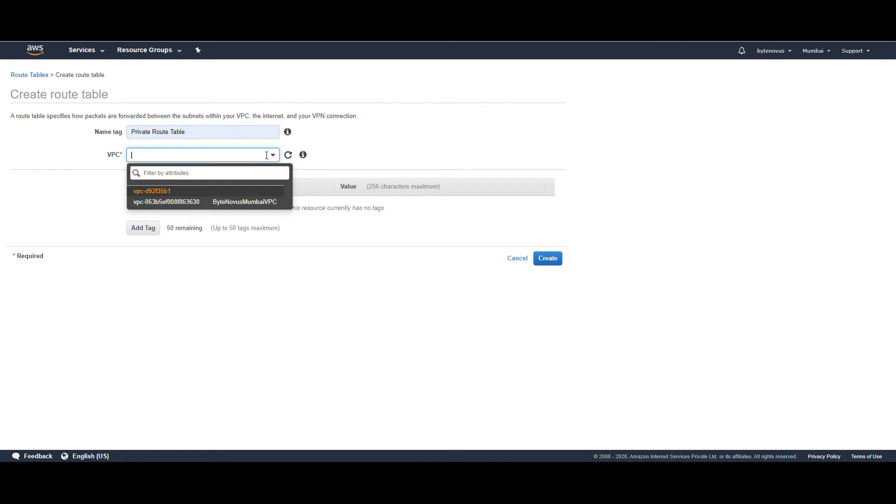
click(189, 204)
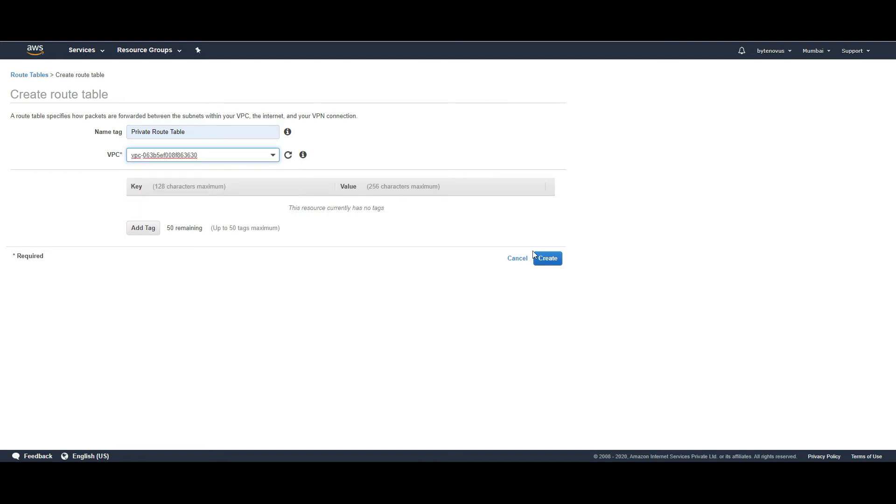
click(551, 258)
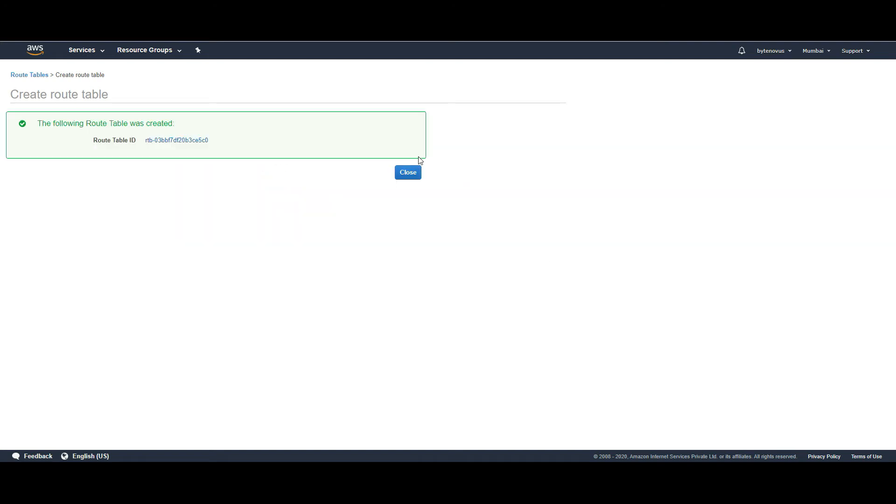
click(405, 173)
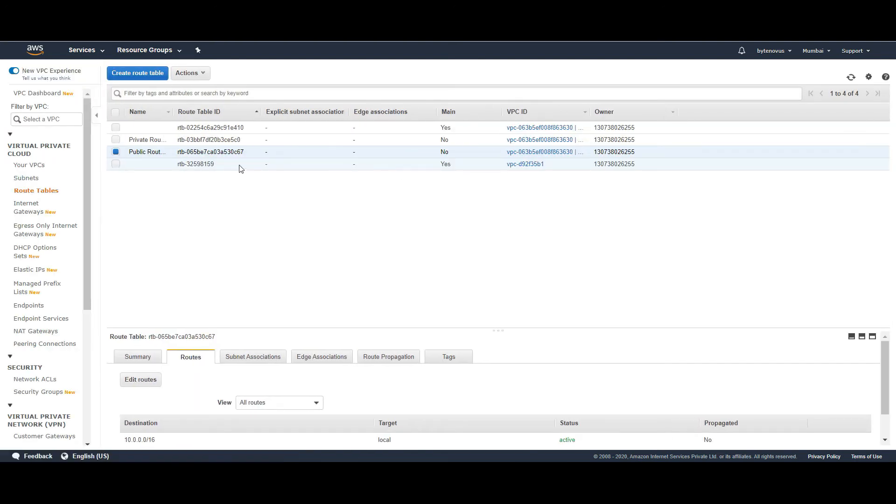
- Enlarge the route details pane and compare the tables, checking Public Route Table's 0.0.0.0/0 route
click(216, 141)
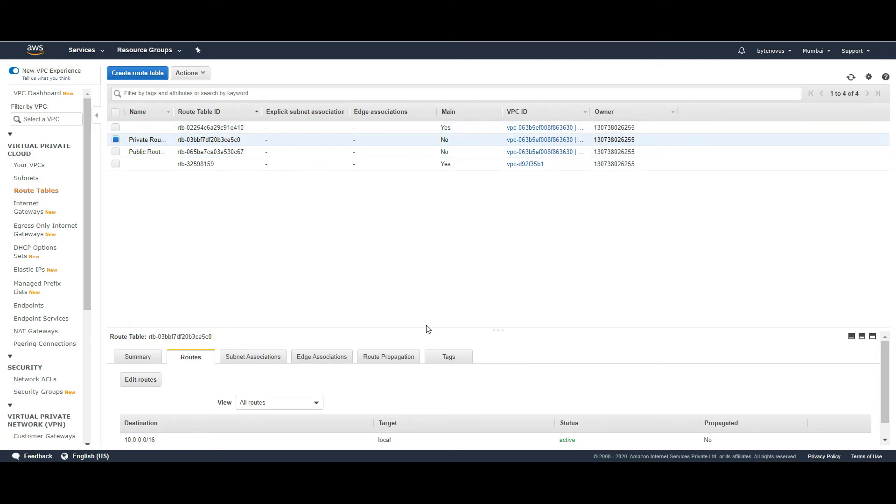
drag(425, 330, 436, 250)
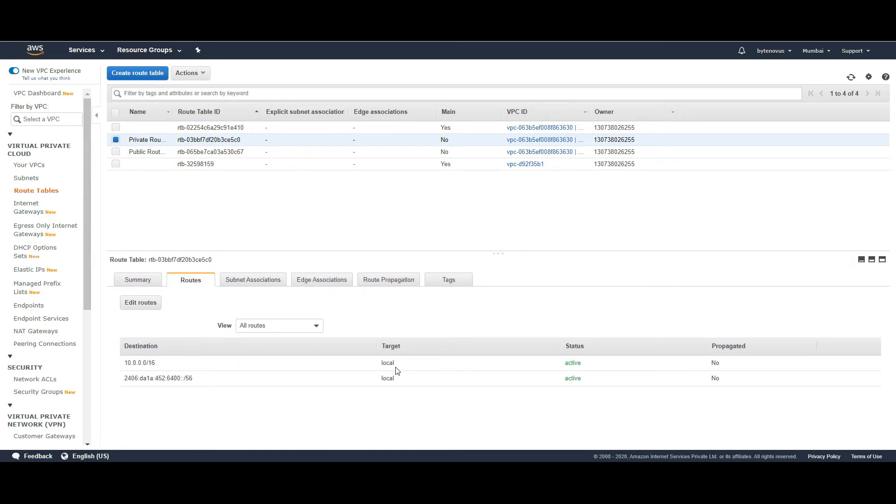
click(192, 152)
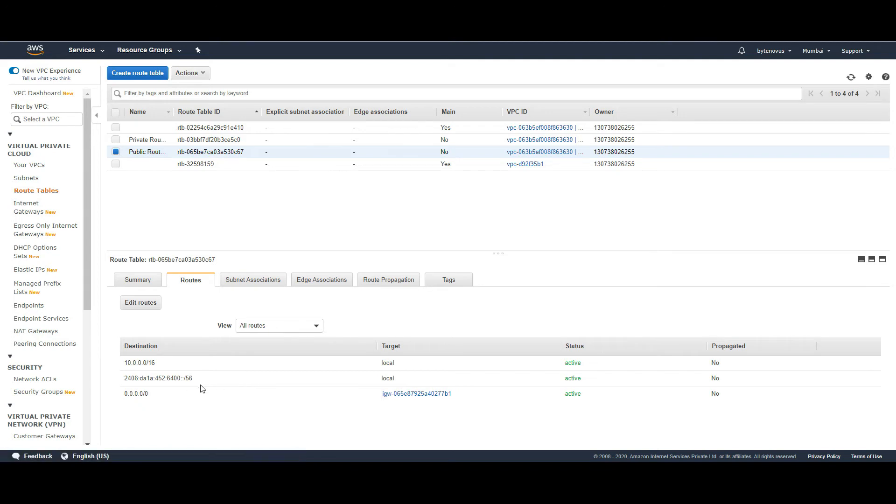
double_click(139, 402)
click(196, 75)
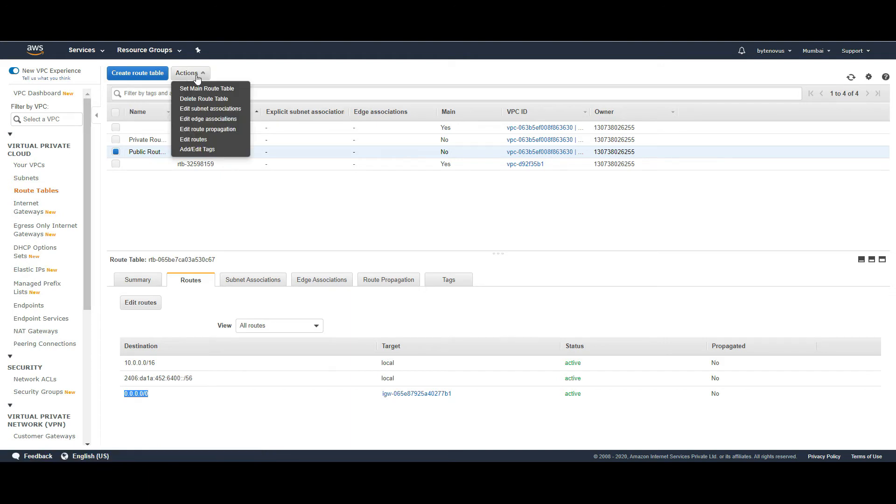
click(308, 242)
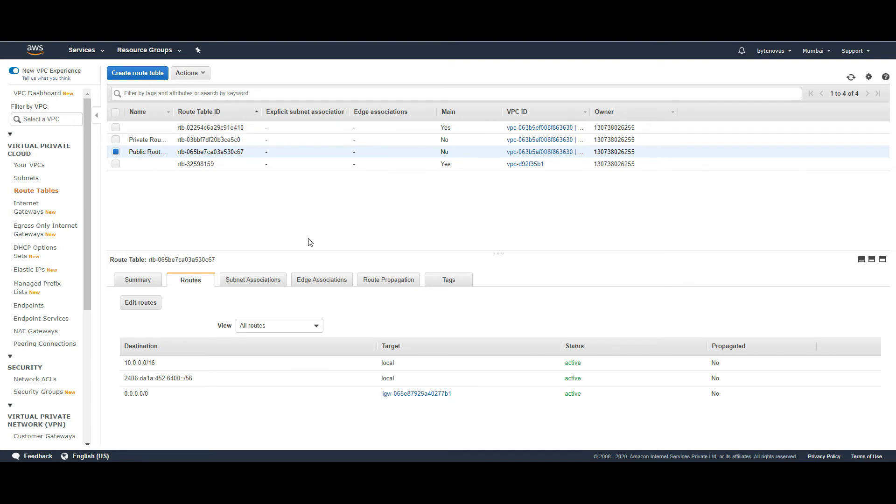
- Associate Public Route Table explicitly with subnet-078fd2f7d42c11b91 (10.0.1.0/24)
click(264, 280)
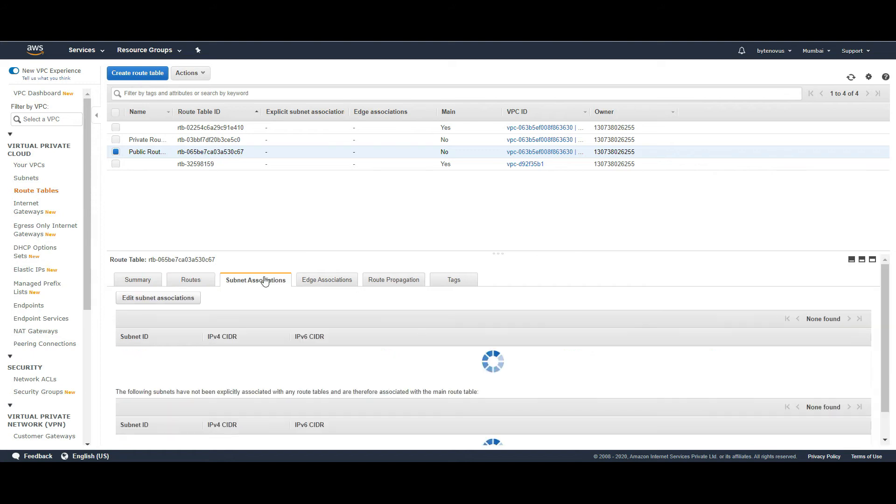
click(182, 299)
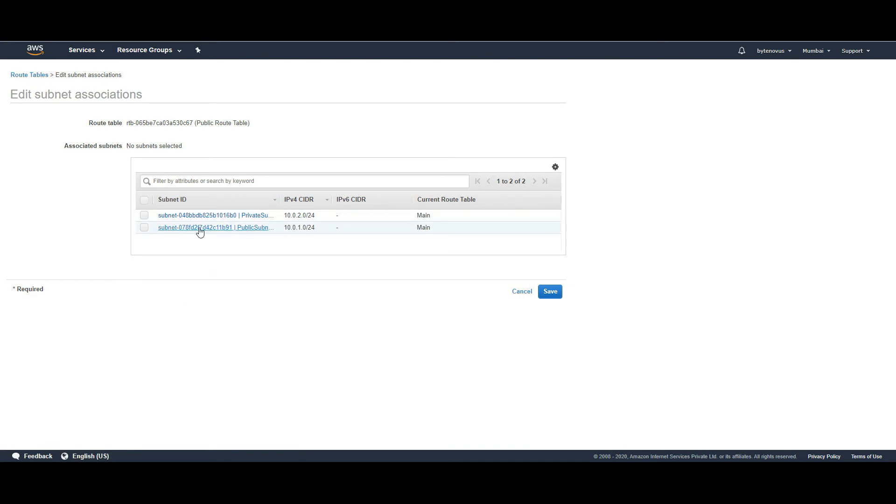
click(144, 229)
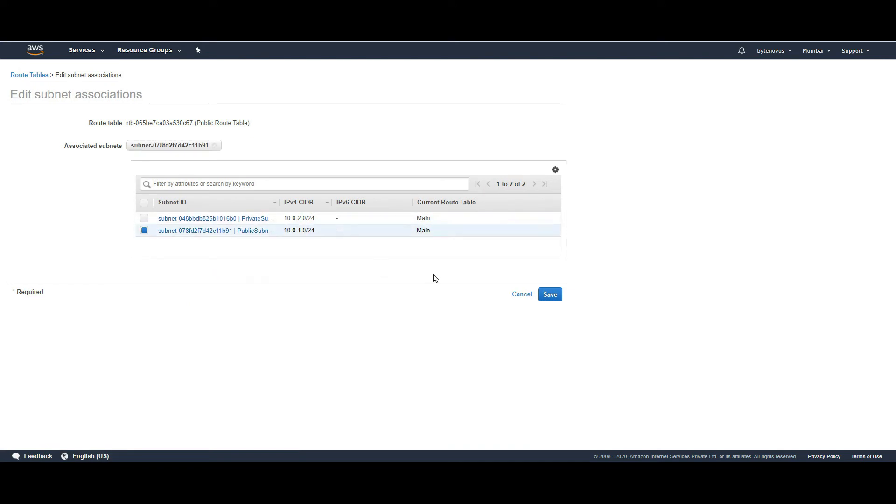
click(550, 295)
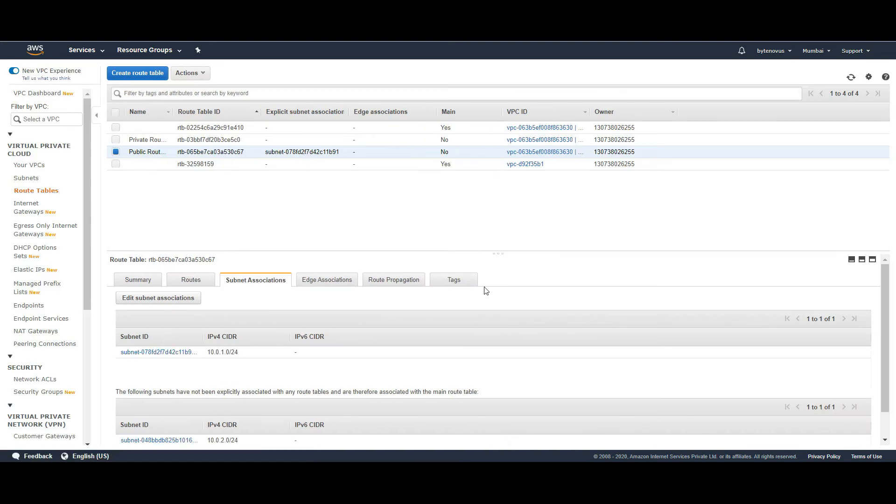
- Associate the Private Route Table with private subnet 10.0.2.0/24
click(148, 140)
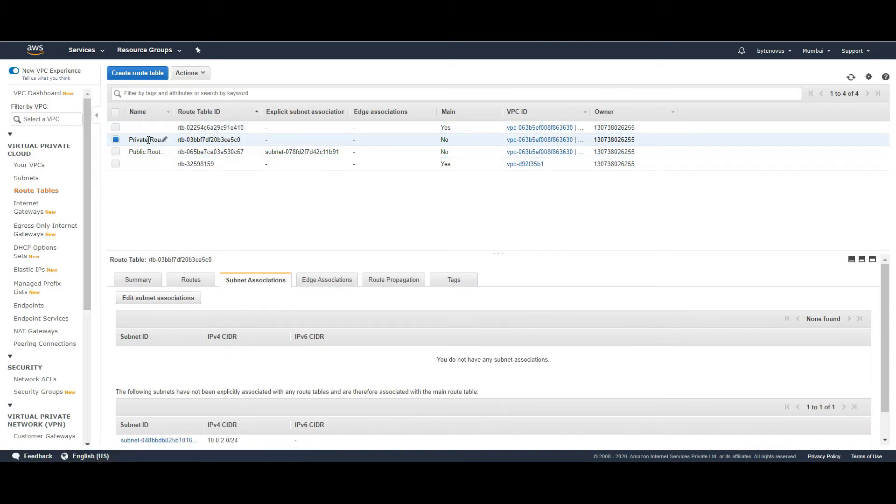
click(174, 301)
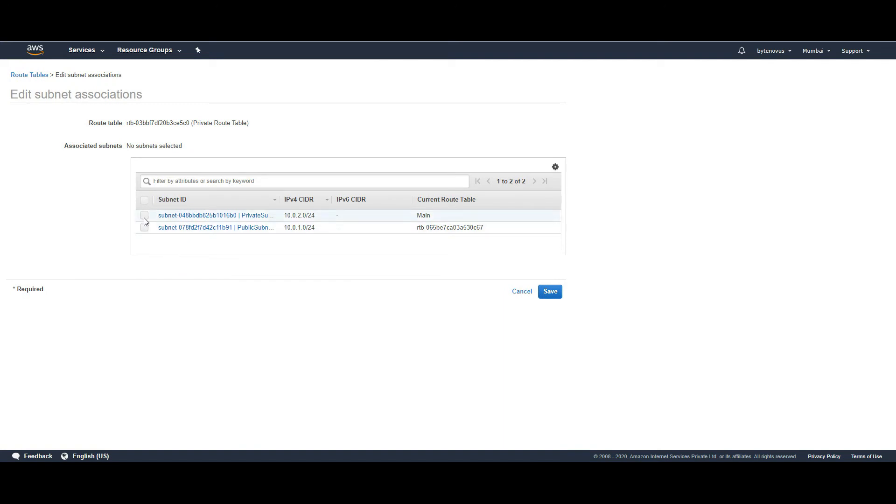
click(144, 217)
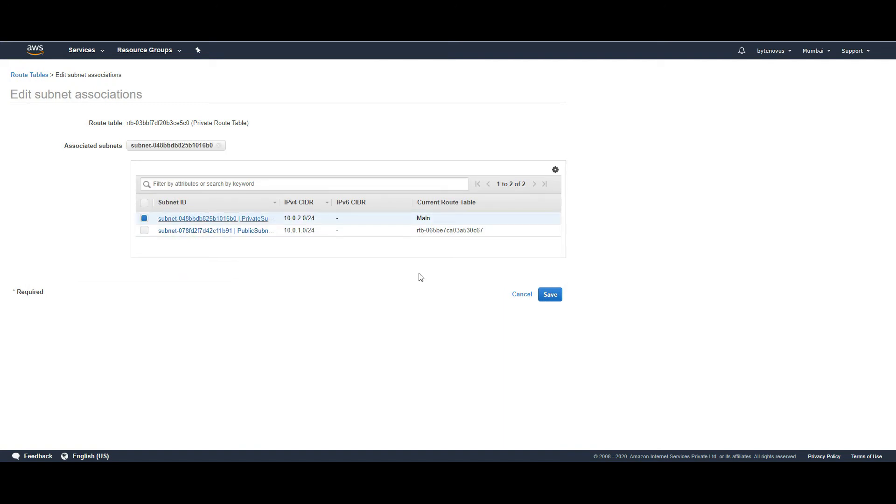
click(551, 292)
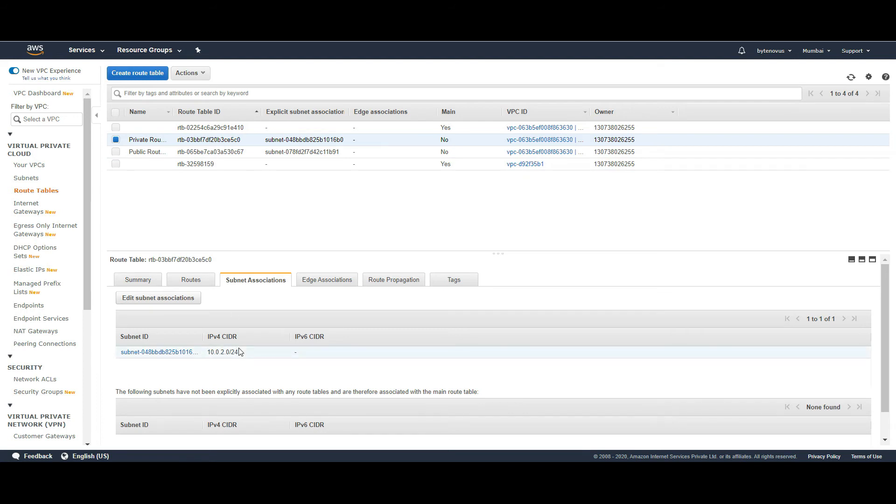
- Compare the private and public route tables' routes, highlighting the public 0.0.0.0/0 route
click(199, 284)
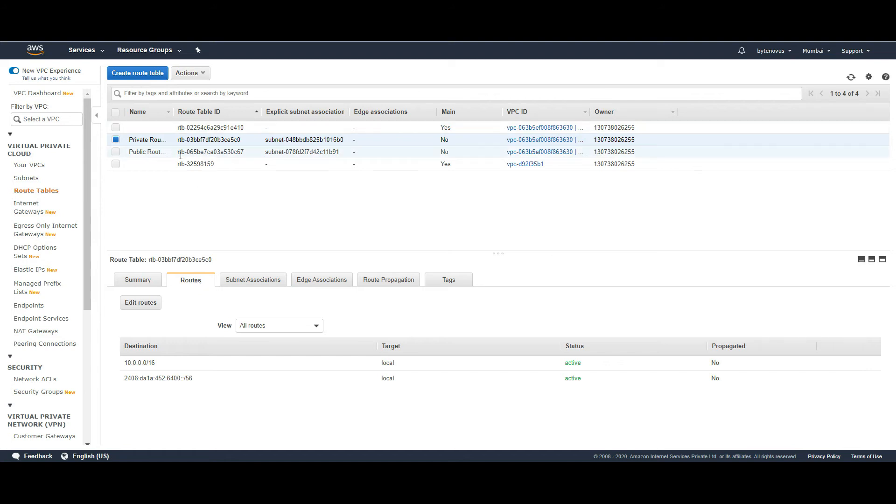
click(235, 151)
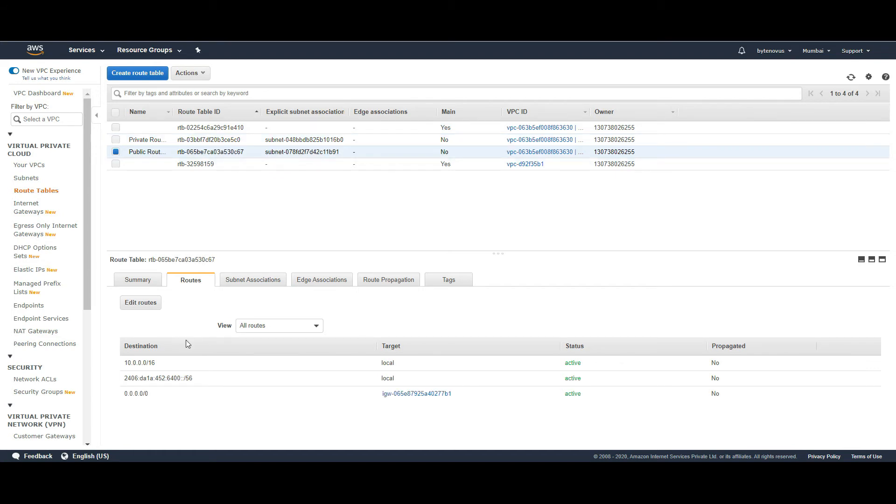
triple_click(139, 394)
- Inspect private subnet 10.0.2.0/24's details in the Subnets list, then bring up the Services menu
click(27, 179)
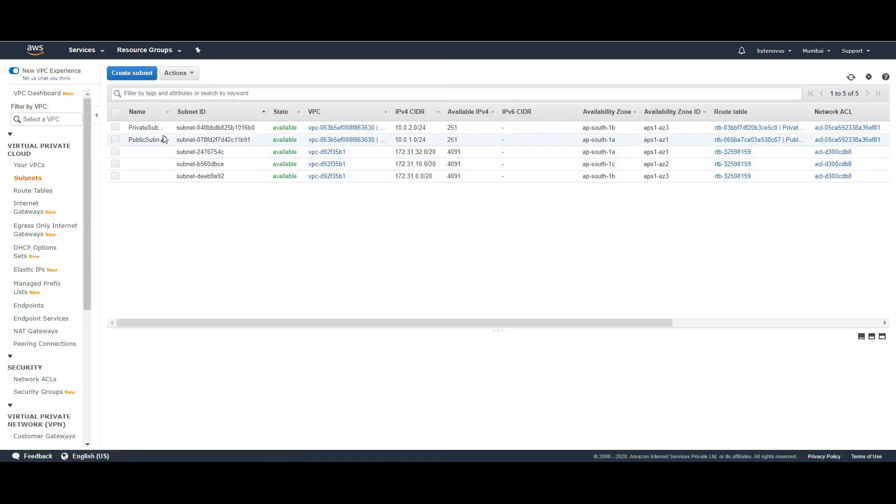
double_click(190, 129)
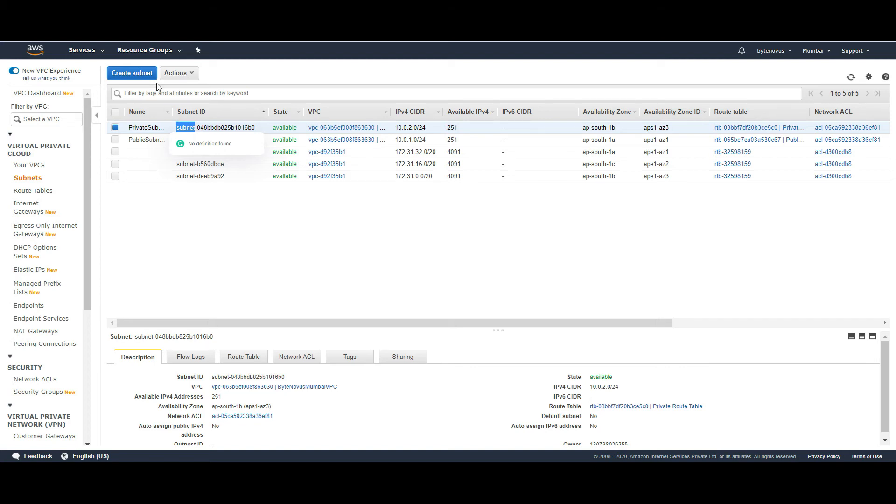
click(102, 51)
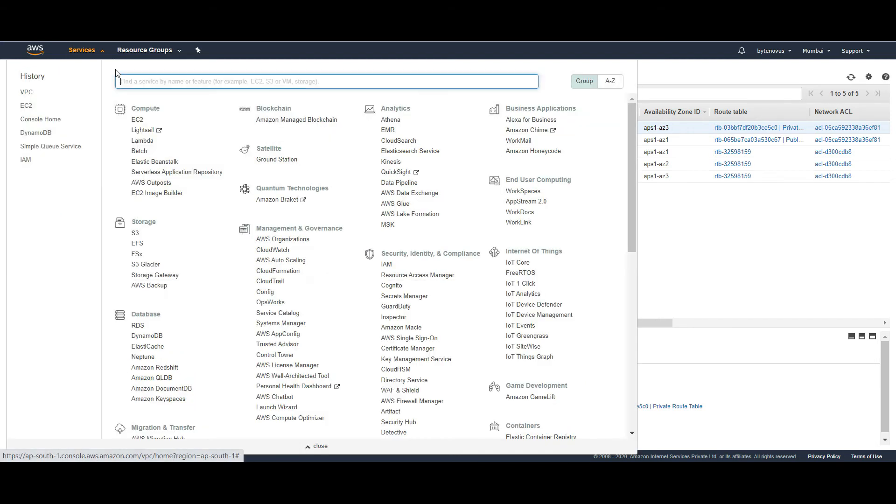
- Go to EC2 and start the Launch instance wizard from the dashboard
click(137, 121)
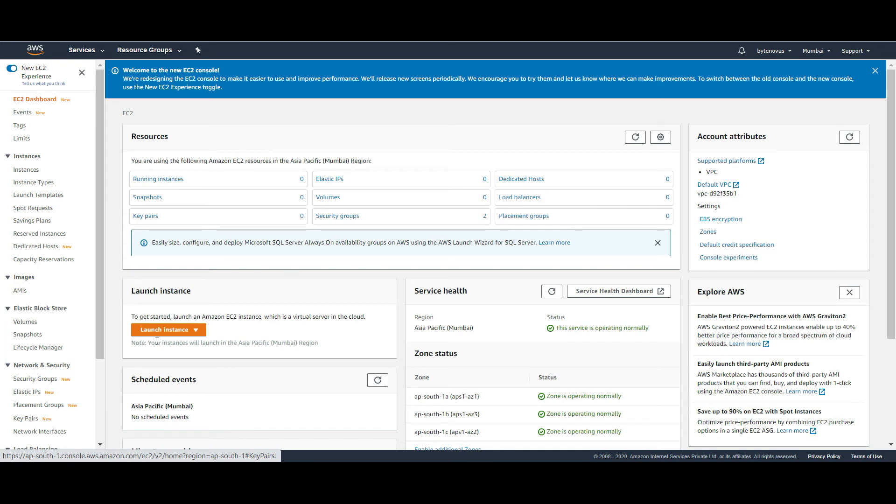
click(167, 331)
click(167, 343)
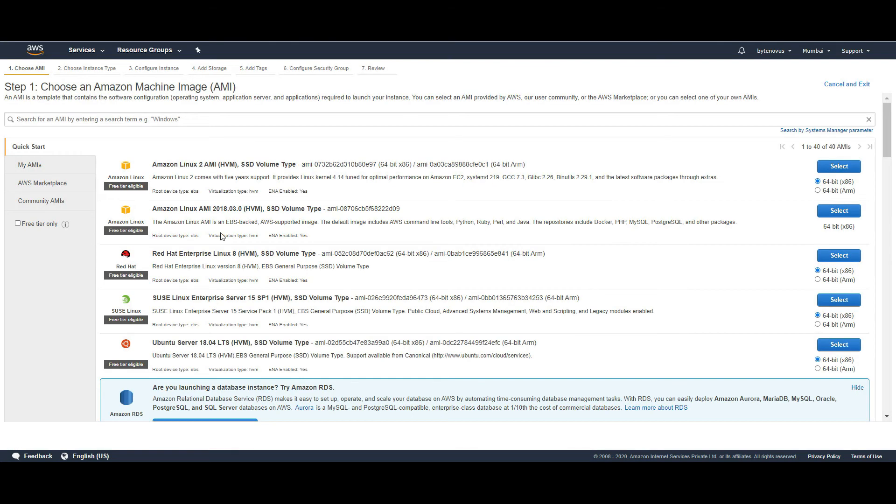
- Configure an Amazon Linux 2 t2.micro instance in ByteNovusMumbaiVPC's PublicSubnet-1A
click(839, 168)
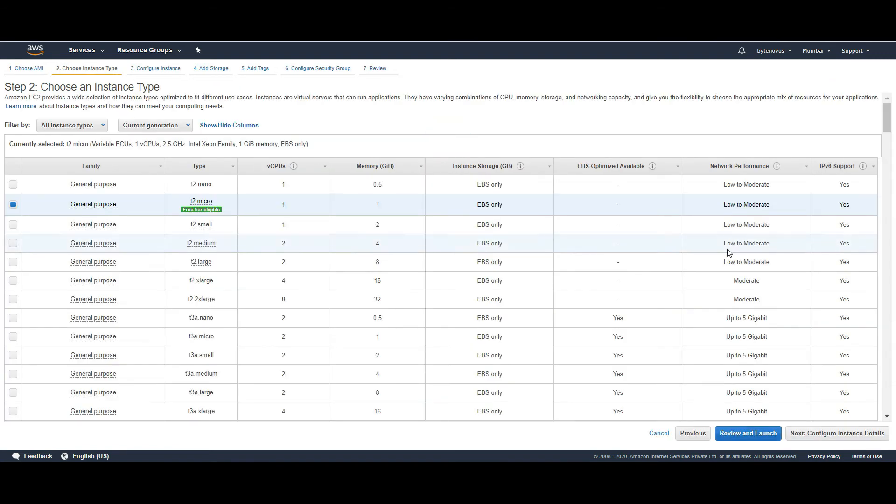
click(796, 435)
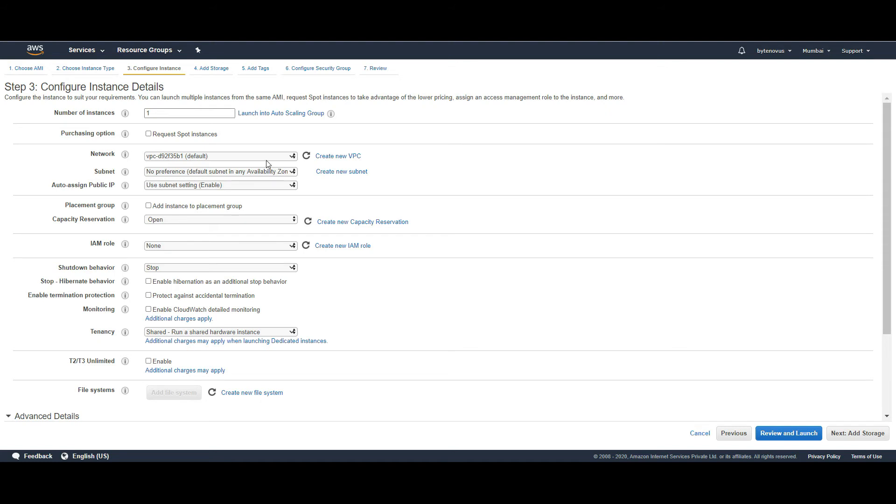
click(285, 156)
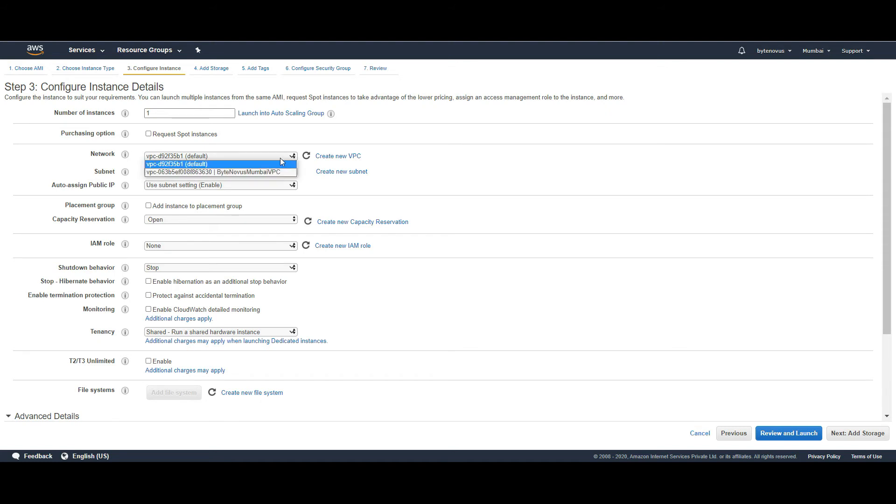
click(242, 172)
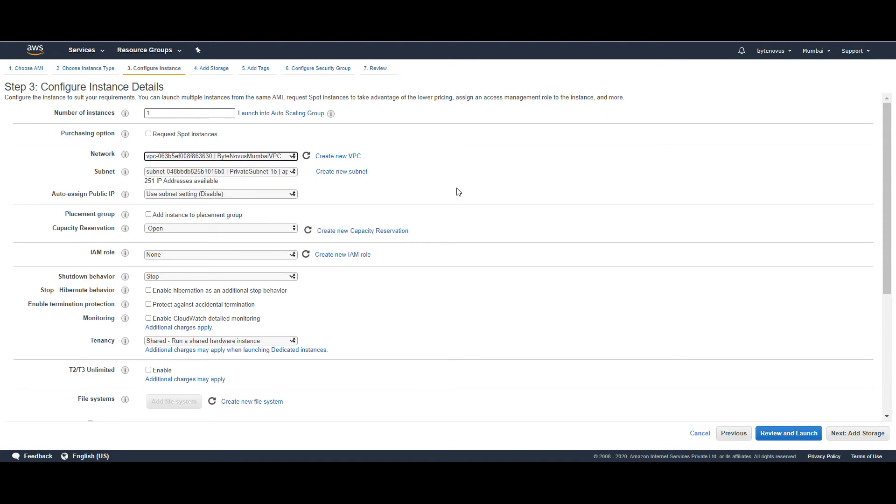
click(293, 173)
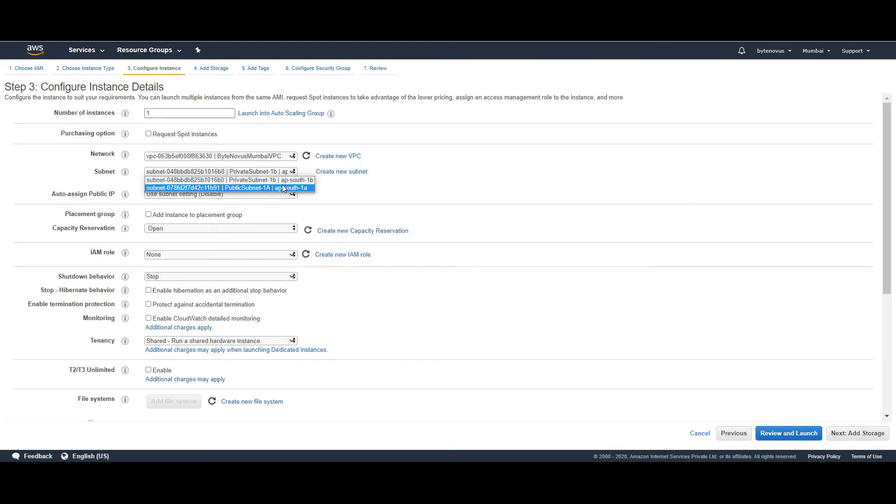
click(283, 188)
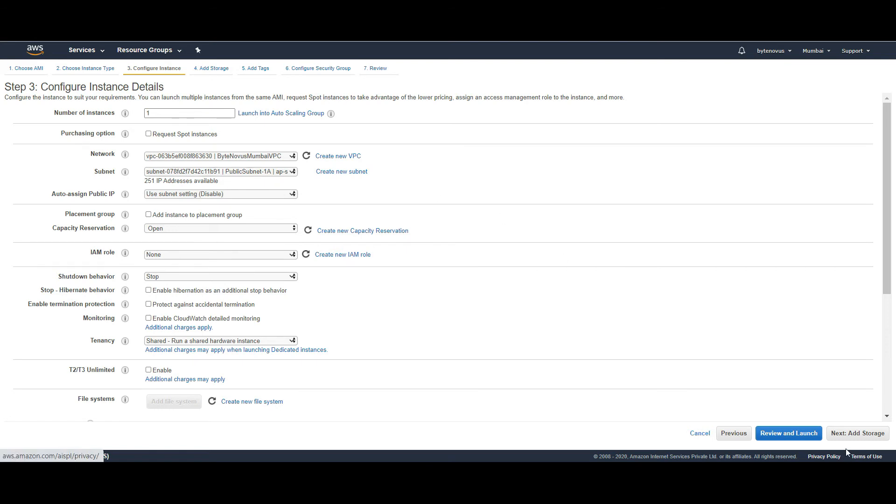
click(852, 435)
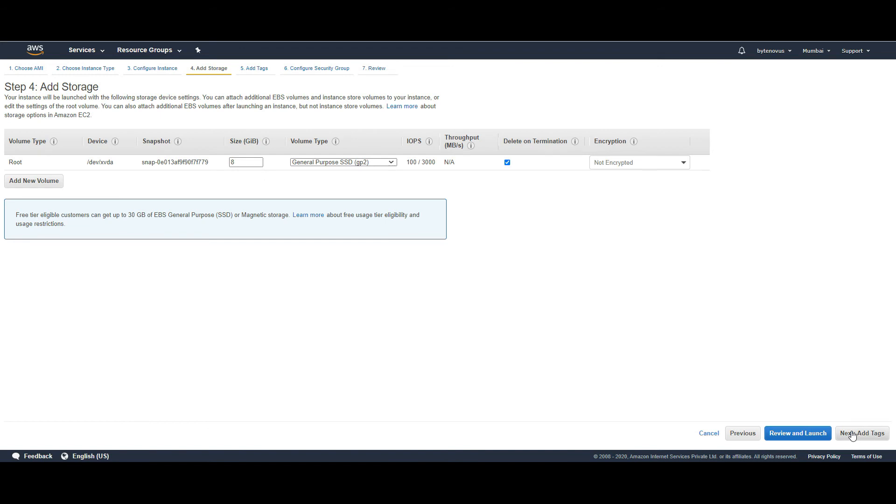
- Skip storage and tags, and create security group allowSSH allowing SSH port 22 from anywhere
click(853, 434)
click(853, 434)
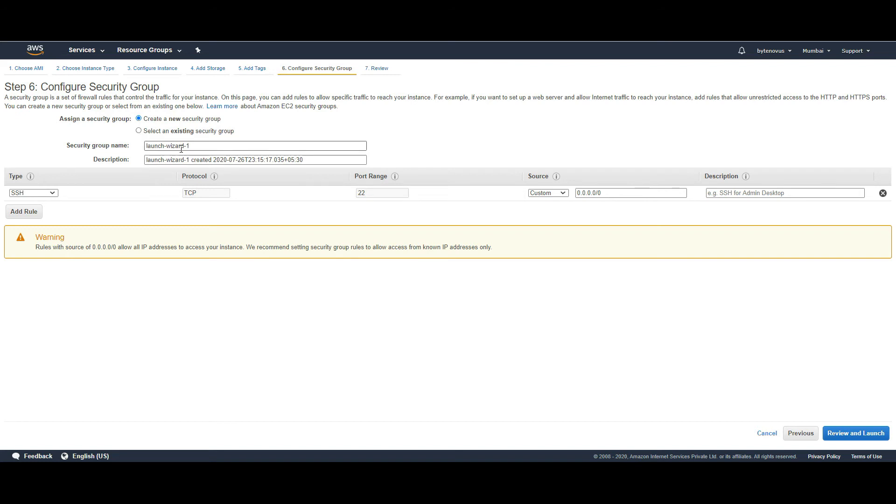
triple_click(208, 142)
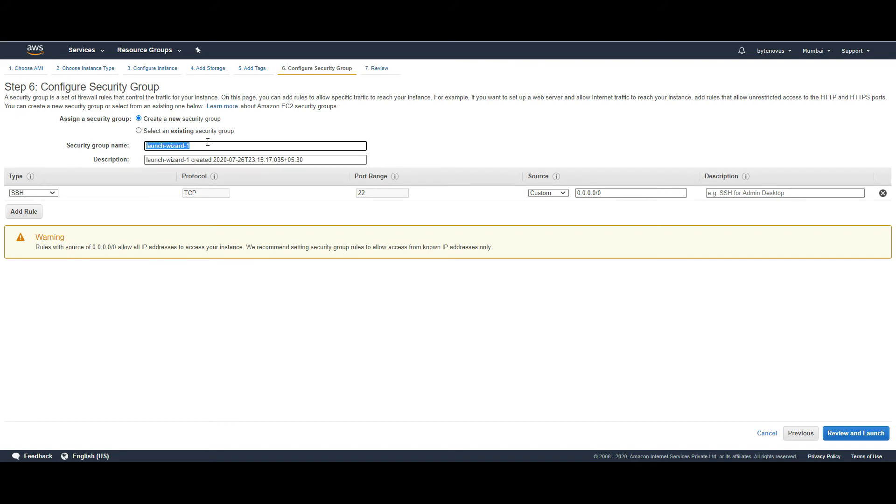
text(a;low)
key(BackSpace)
key(BackSpace)
key(BackSpace)
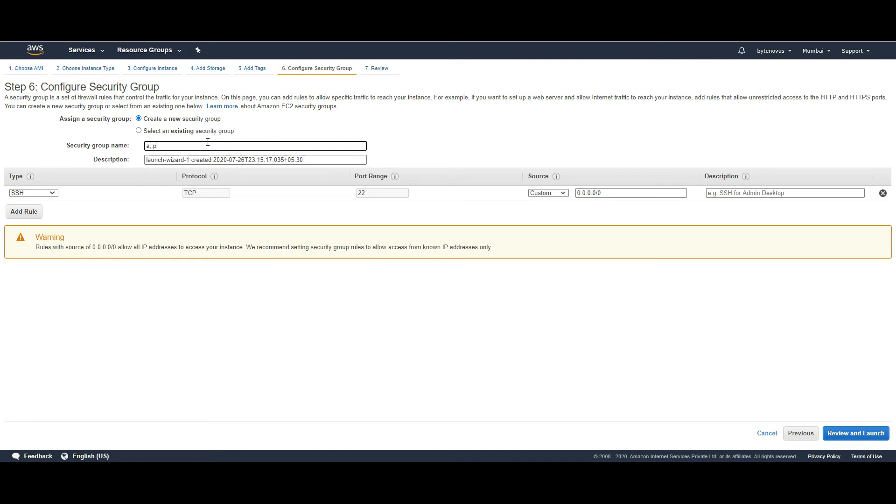
text(llowSSH)
click(561, 192)
click(555, 209)
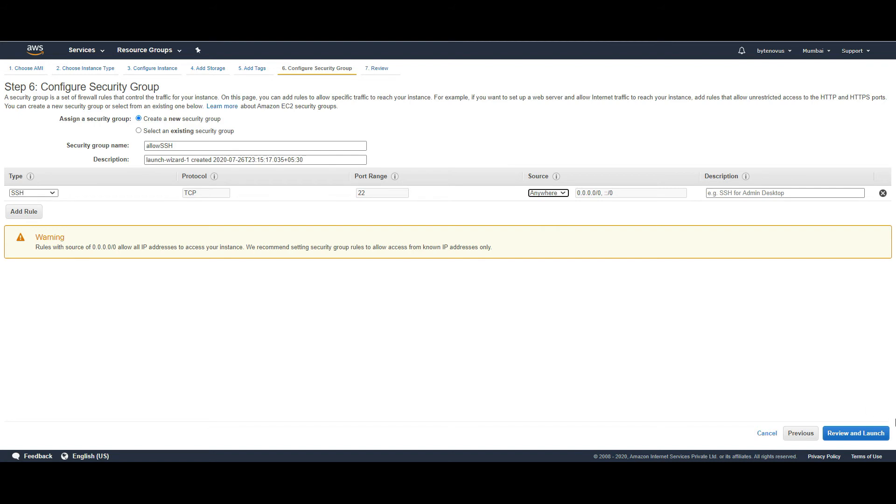
click(856, 434)
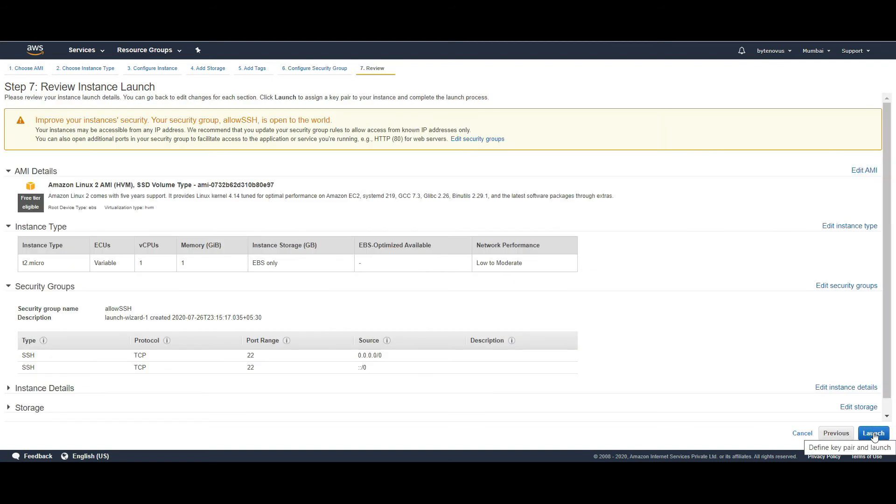
- Launch to reach the key-pair dialog, then load the console home page in a new tab
click(874, 434)
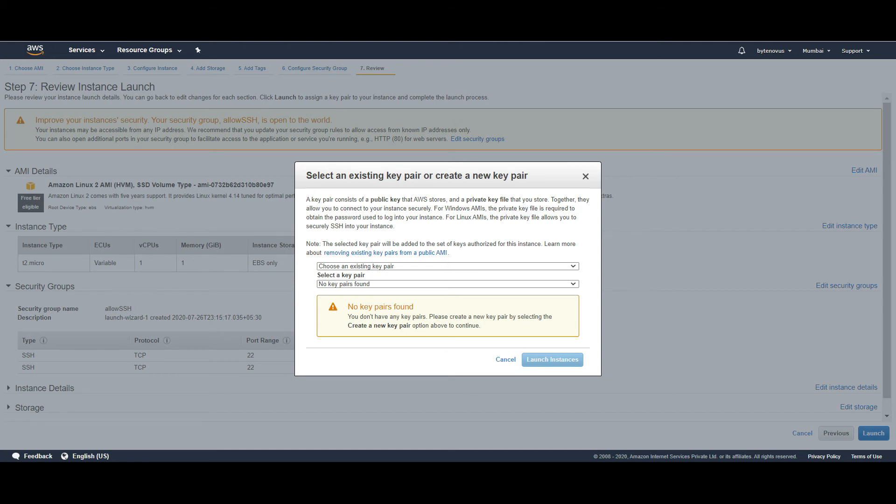
key(ctrl+t)
text(https://ap-south-1.console.aws.amazon.co)
text(m)
key(Return)
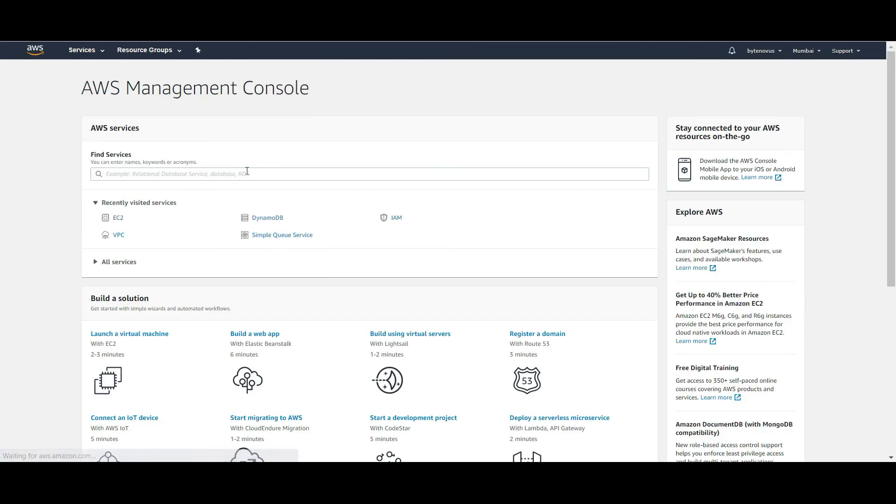
- Open the Key Pairs list in the EC2 console
click(118, 219)
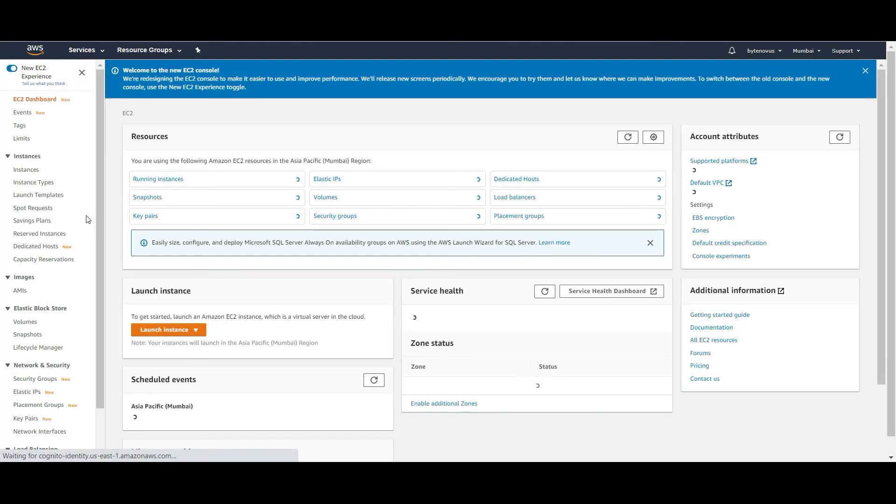
scroll(28, 280, down, 2)
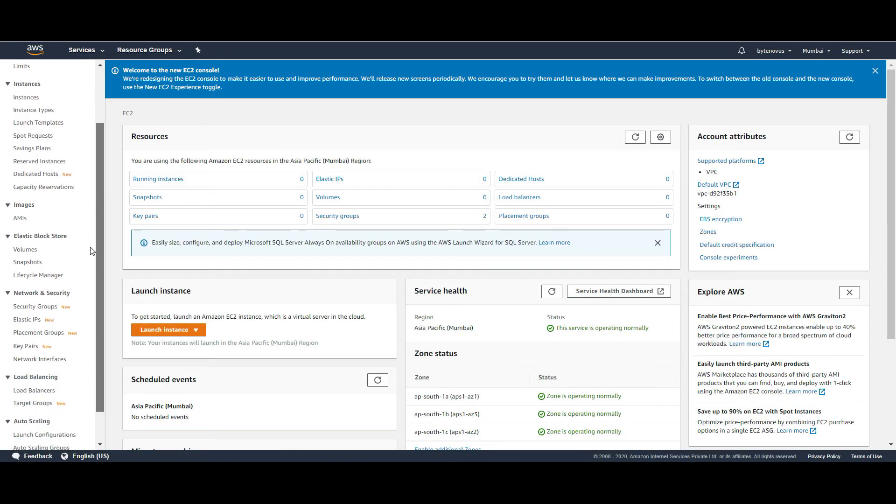
click(26, 345)
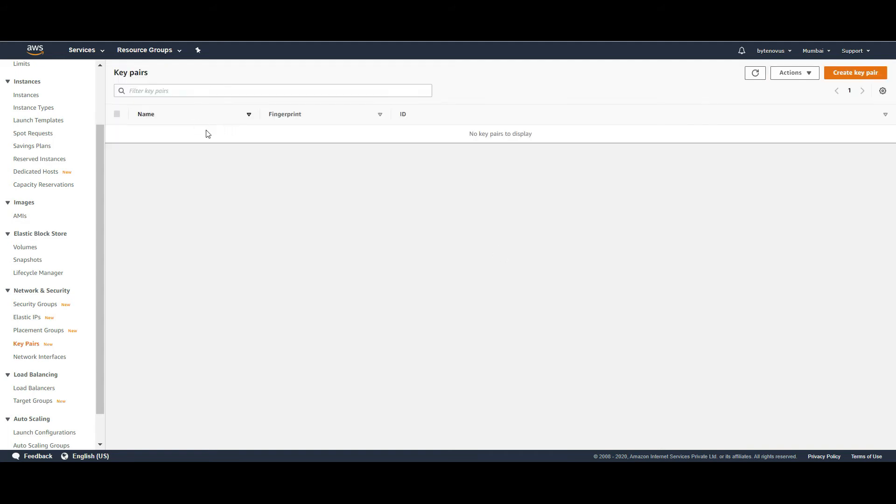
- Create key pair mumbaiKeyPair, download mumbaiKeyPair.ppk, and return to the launch tab
click(838, 71)
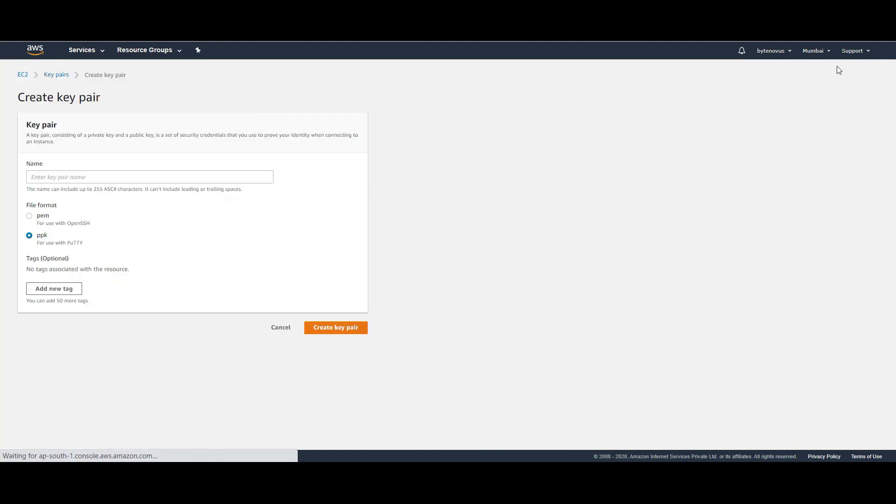
click(84, 176)
text(mymbai)
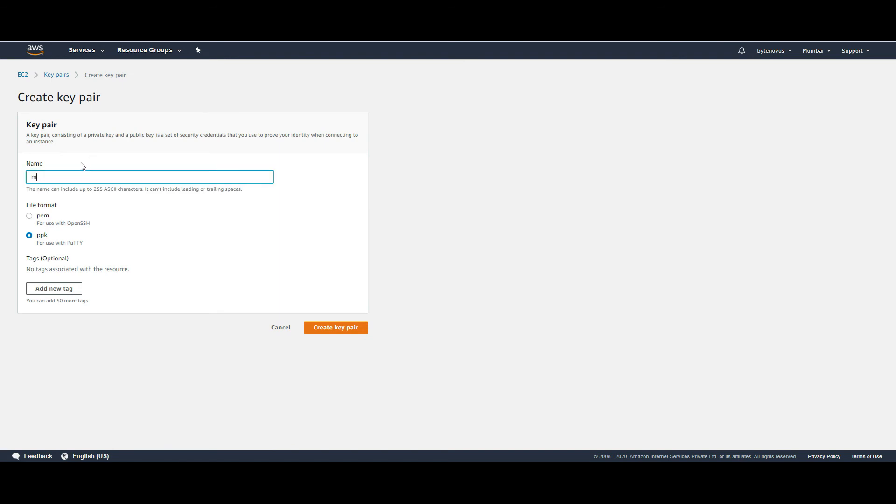
key(BackSpace)
key(BackSpace)
key(BackSpace)
key(BackSpace)
key(BackSpace)
text(umbaiKeyPair)
click(340, 326)
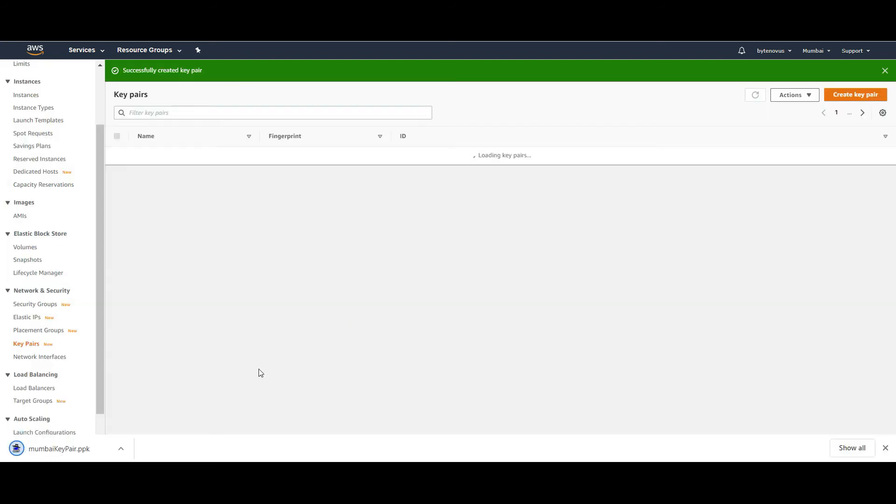
click(39, 8)
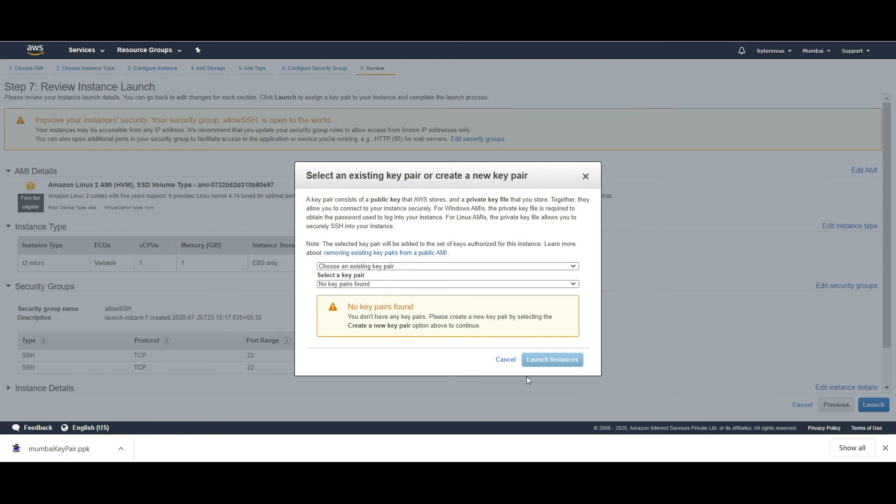
- Launch the instance with key pair mumbaiKeyPair and view it in the Instances list
click(506, 361)
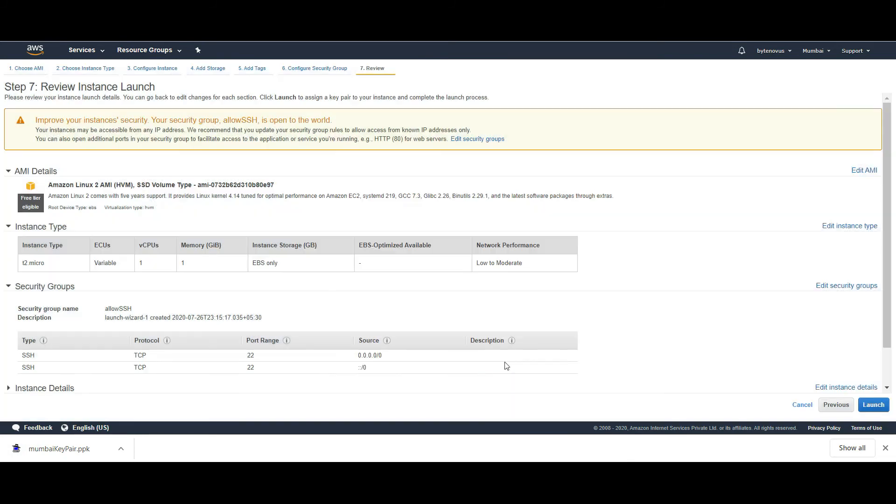
click(873, 404)
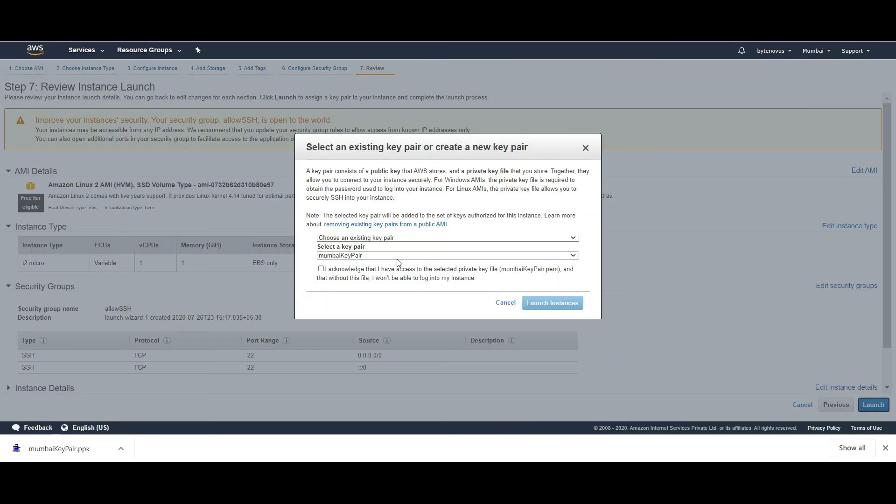
click(320, 269)
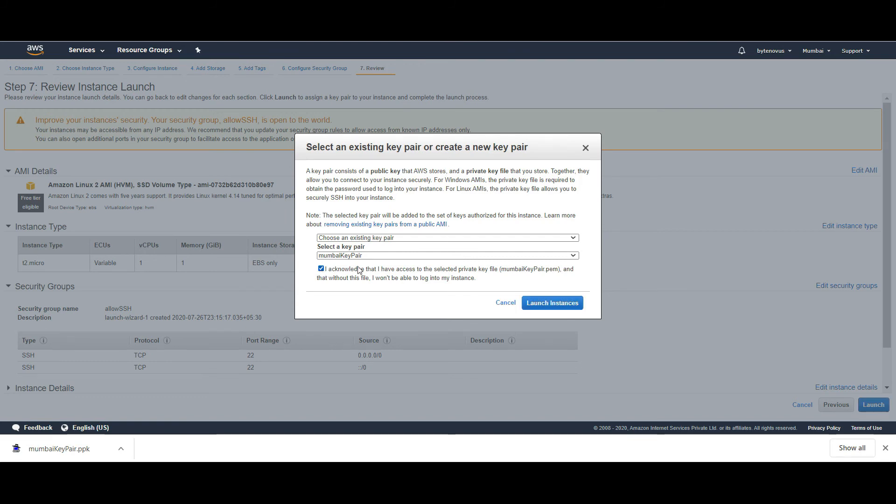
click(556, 304)
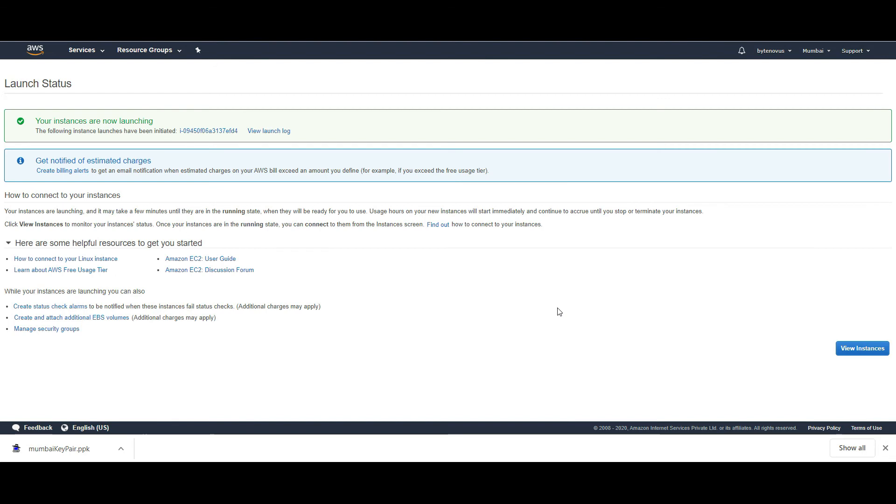
click(201, 131)
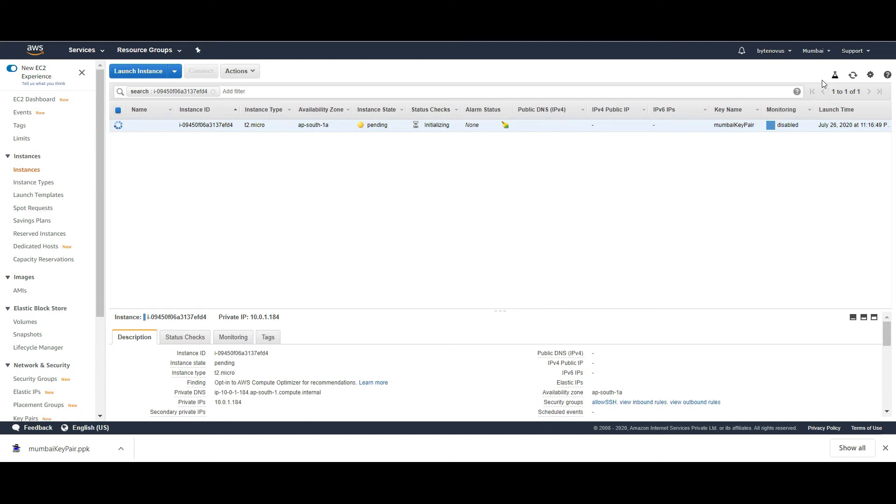
- Refresh until the instance is running, enlarge its details pane, and copy private IP 10.0.1.184
click(853, 75)
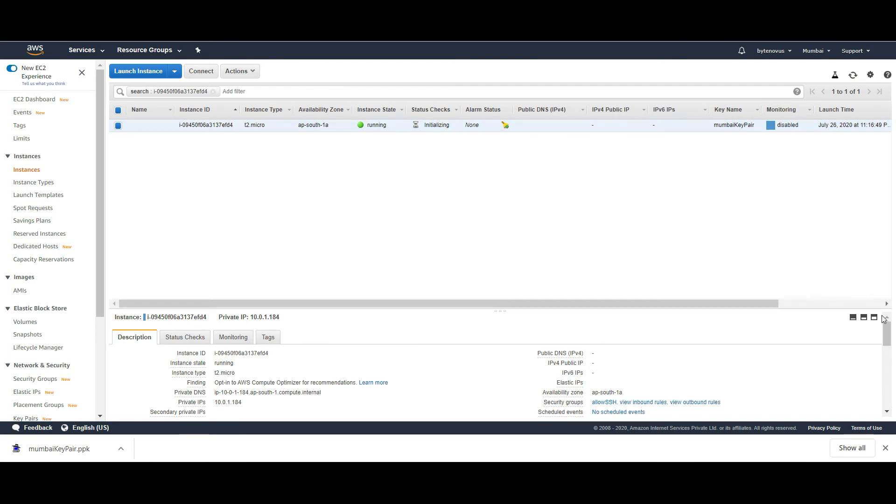
drag(888, 332, 888, 340)
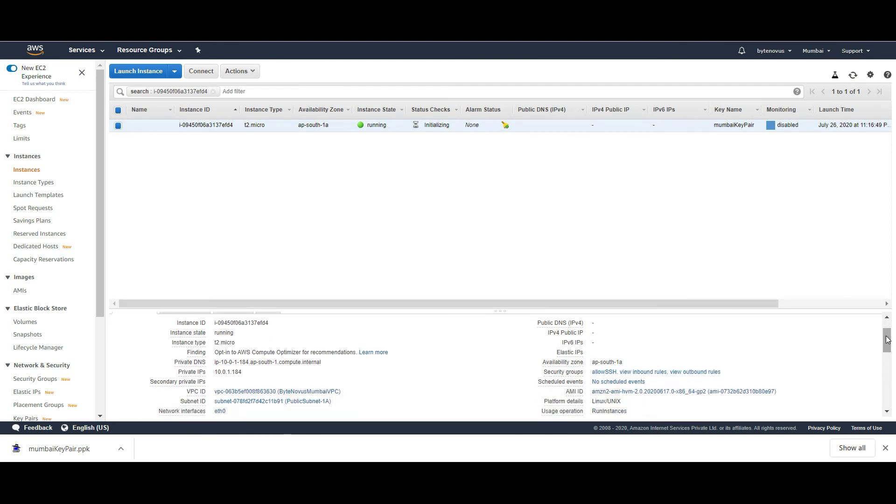
drag(553, 311, 550, 192)
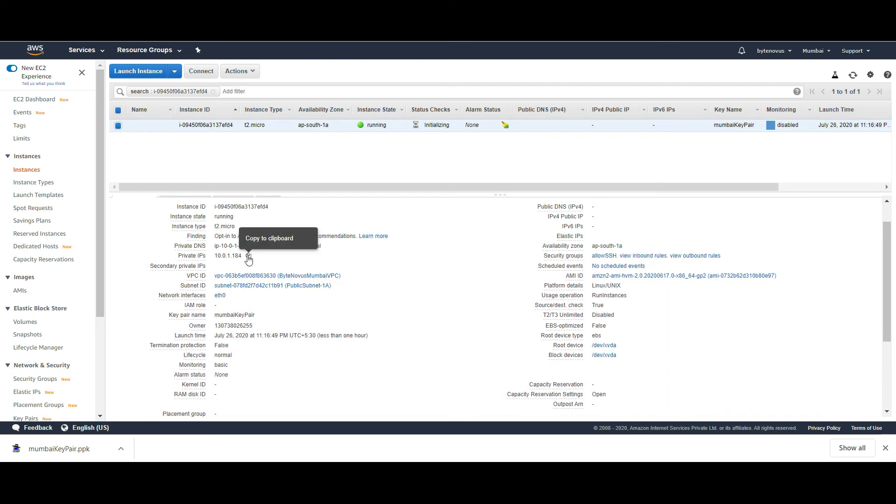
click(248, 255)
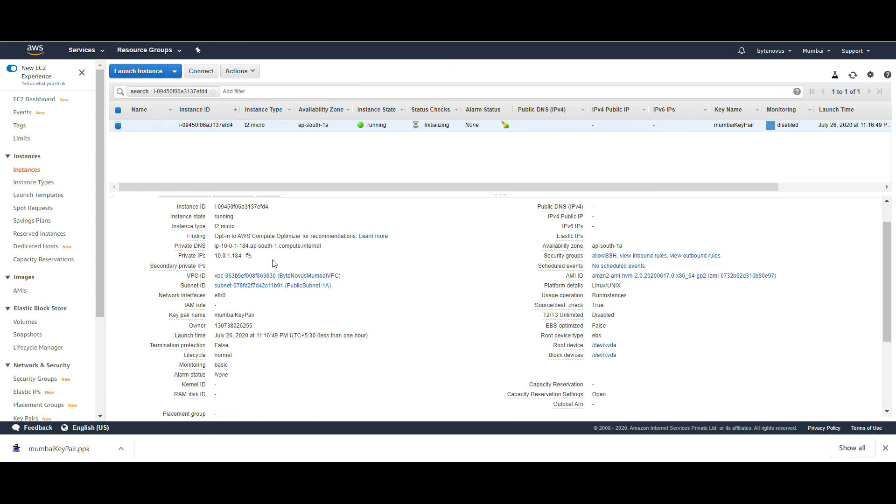
- Allocate a new Elastic IP address from Amazon's pool
click(21, 394)
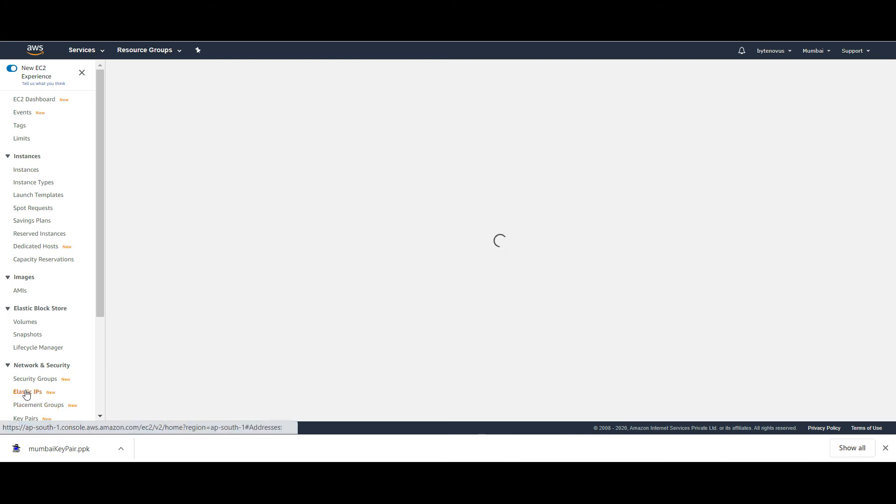
click(886, 448)
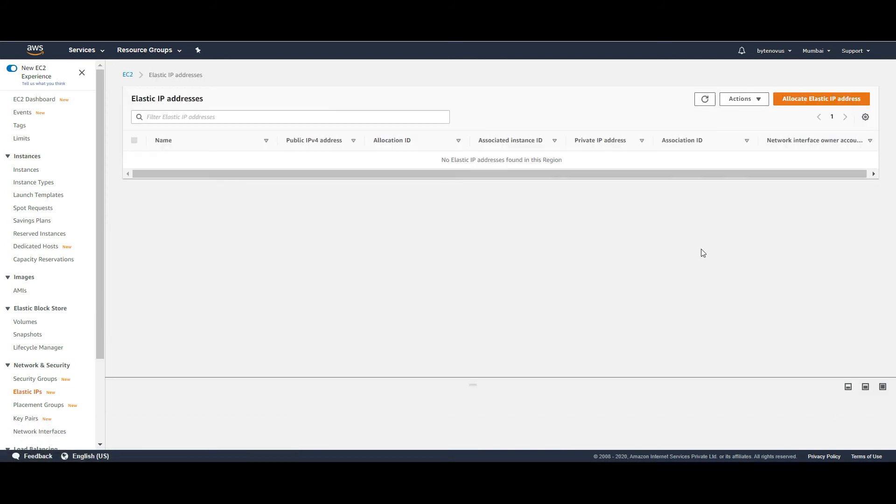
click(804, 105)
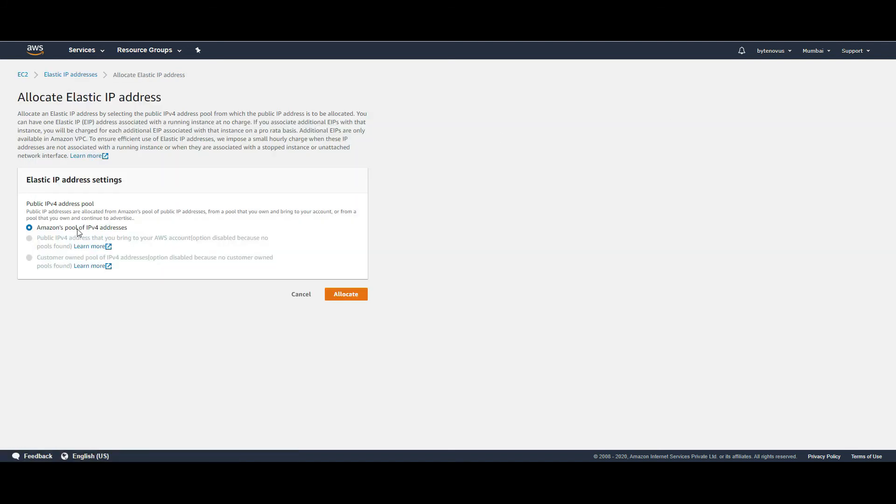
click(344, 298)
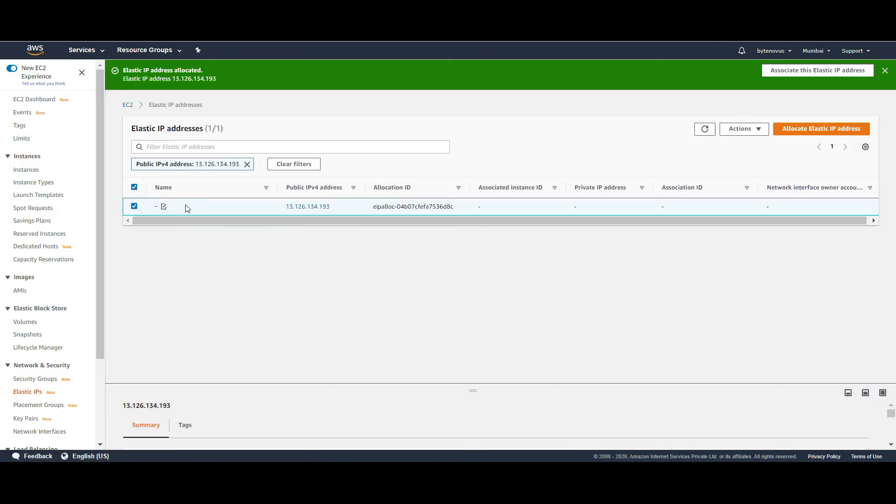
- Associate Elastic IP 13.126.134.193 with instance i-09450f06a3137efd4
click(755, 132)
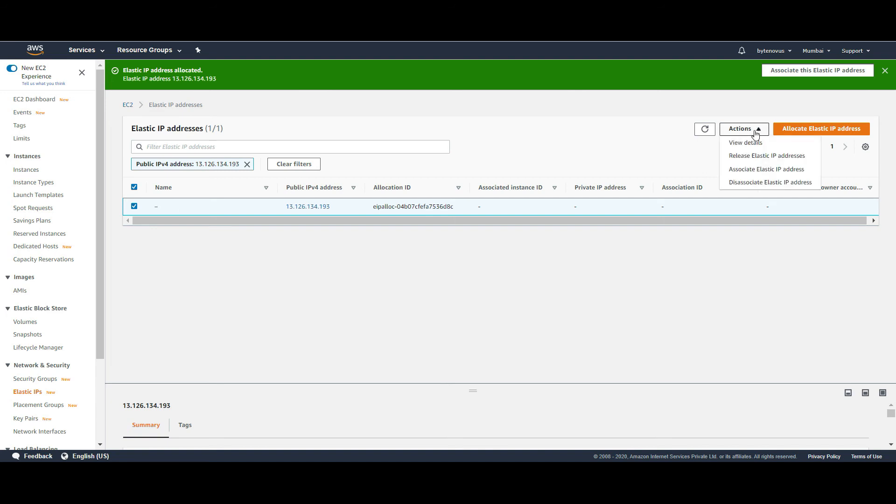
click(761, 170)
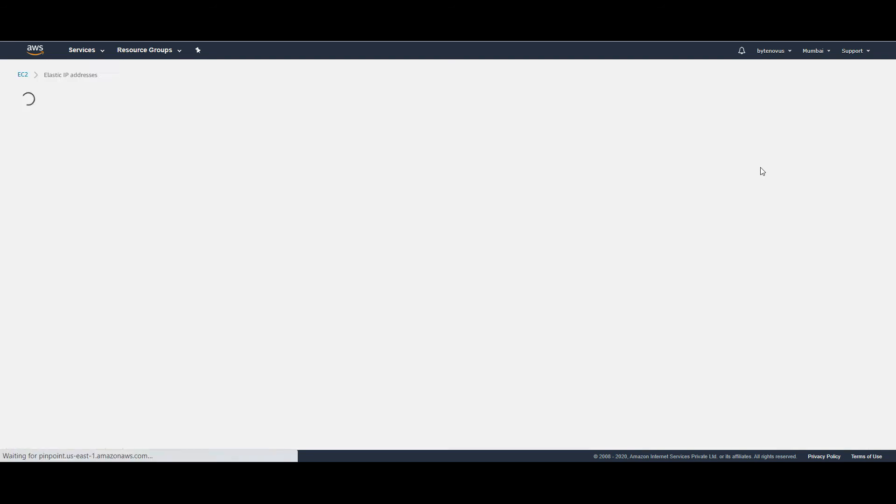
click(267, 260)
click(242, 277)
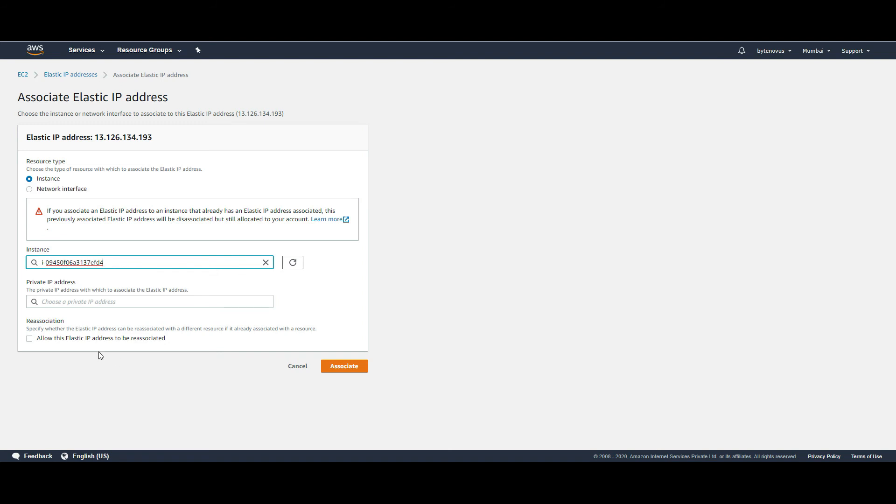
click(345, 367)
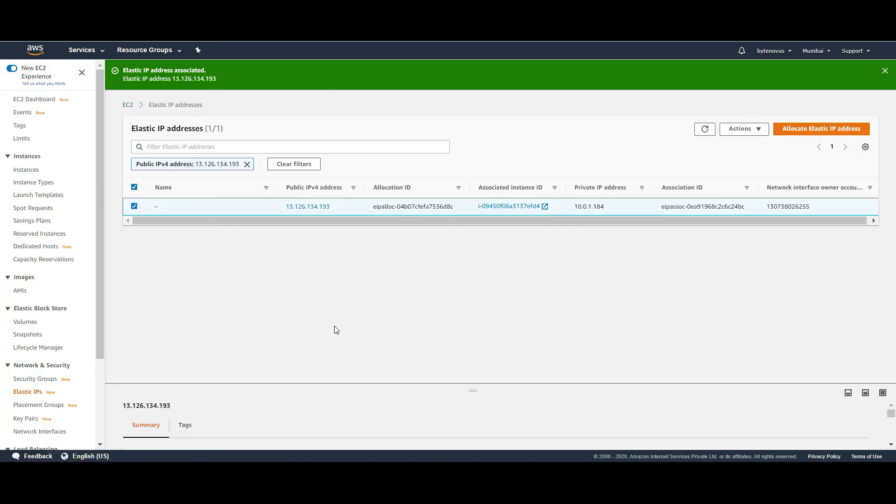
click(27, 170)
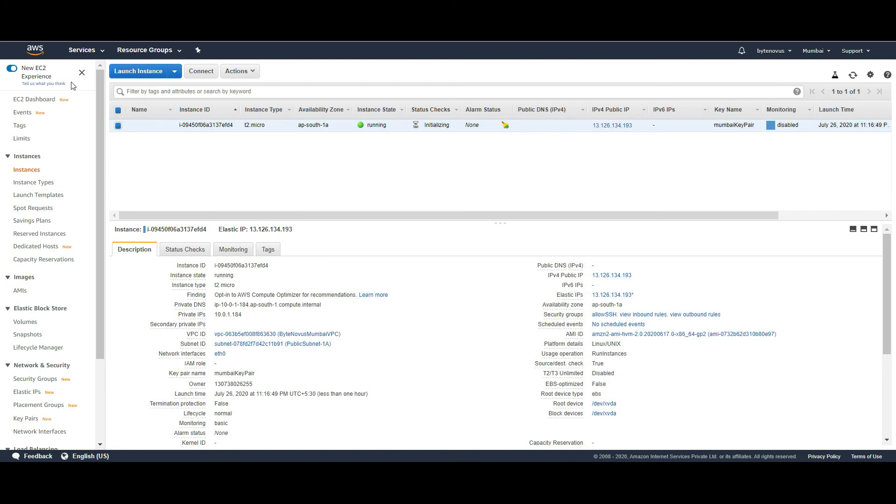
- Open the AWS Services menu to switch to another service
click(100, 56)
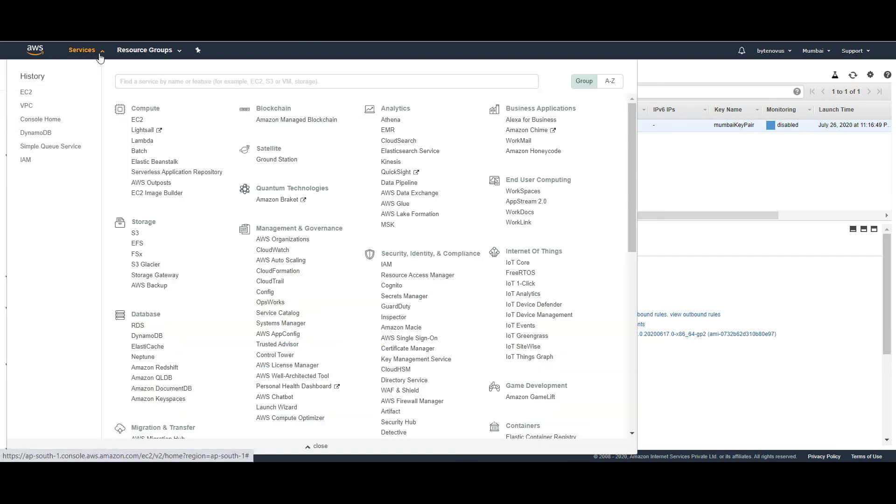
- Switch to the VPC console and open Network ACLs under Security
click(26, 108)
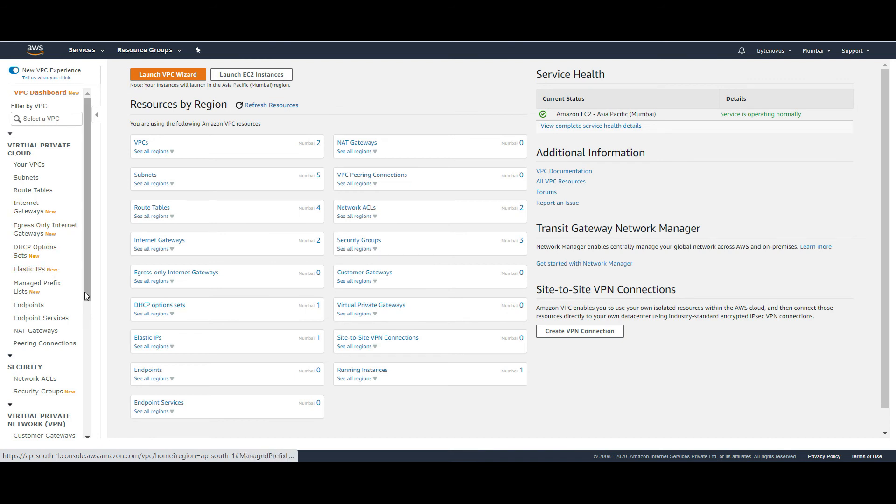
drag(85, 279, 85, 296)
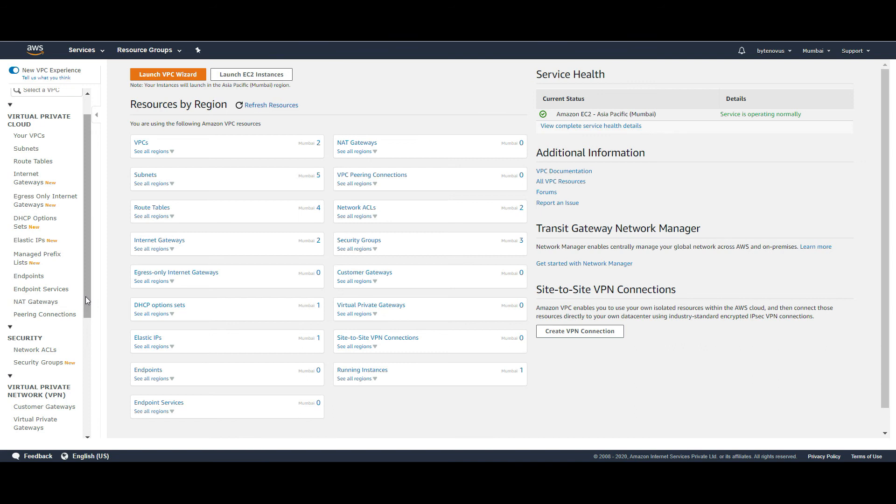
drag(86, 296, 82, 333)
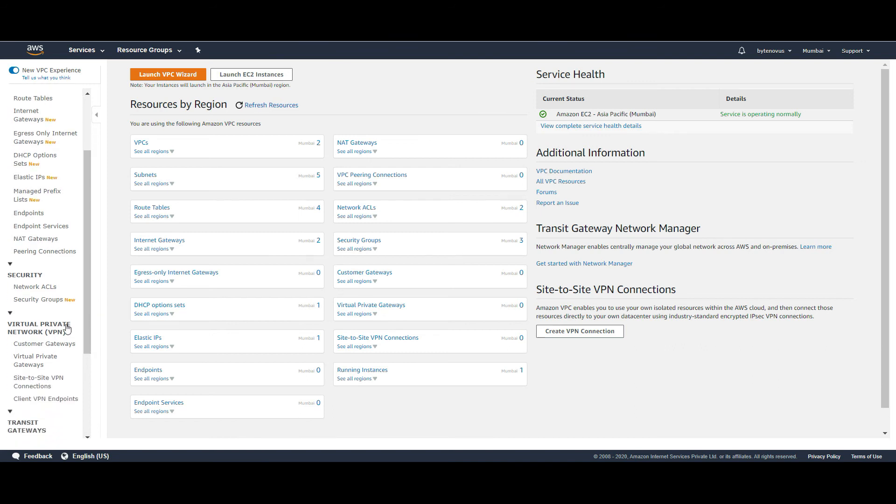
click(42, 290)
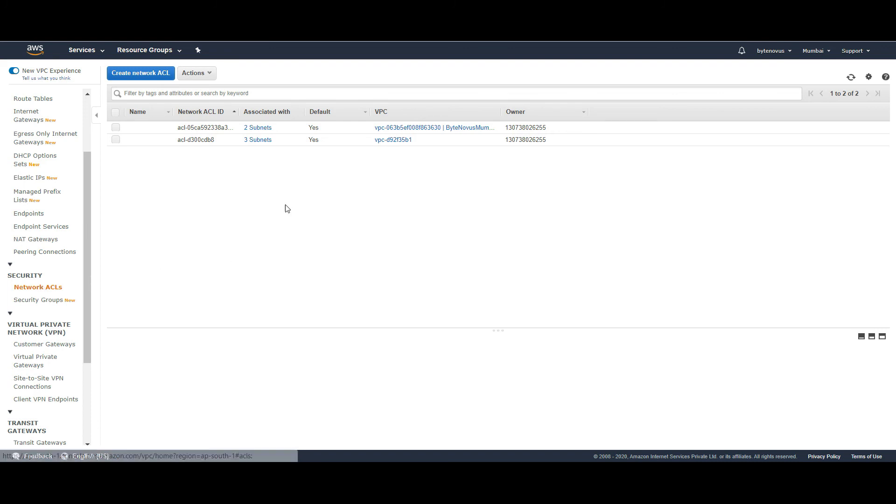
- Select ByteNovusMumbaiVPC's network ACL and show its inbound rules in an enlarged pane
click(343, 131)
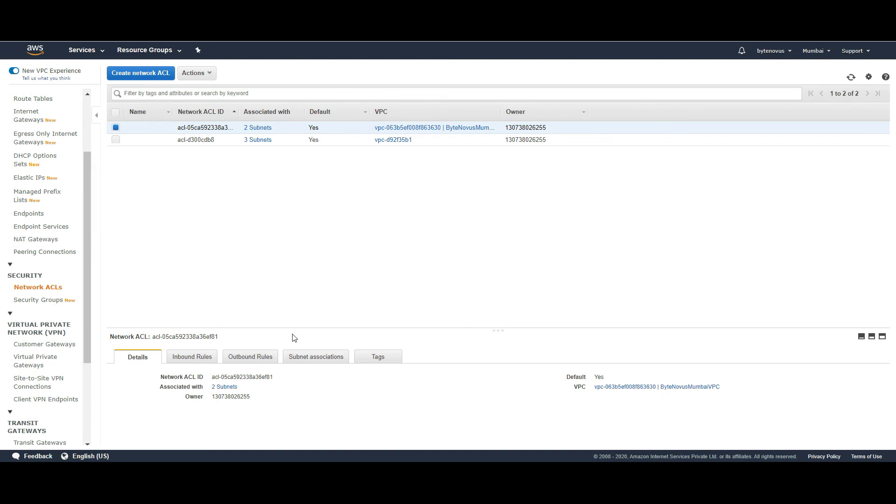
drag(320, 331, 327, 236)
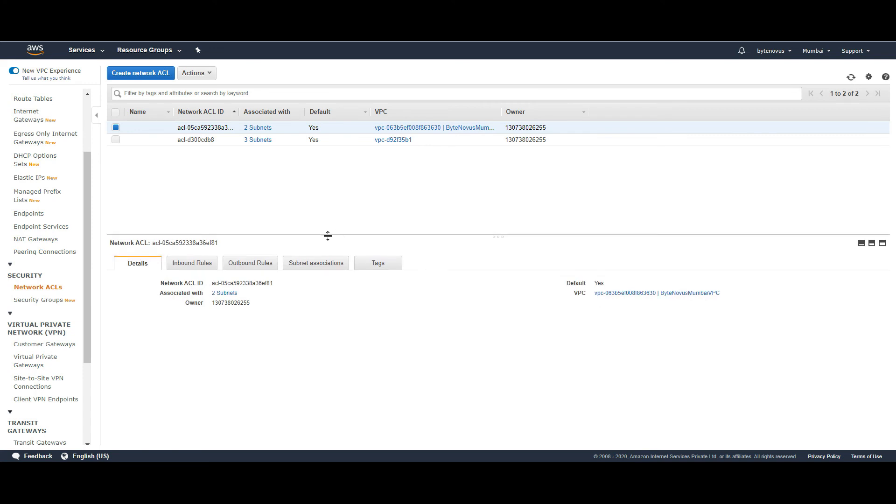
click(180, 264)
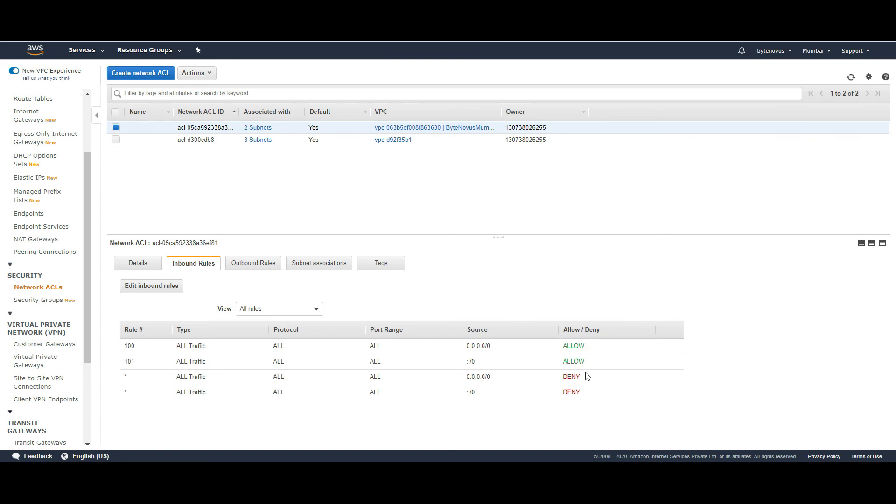
- Highlight the ALLOW actions of inbound rules 100 and 101, then rule number 100
double_click(580, 348)
click(579, 360)
double_click(579, 361)
double_click(131, 346)
- In Security Groups, set the allowSSH group's Name tag to 'allowSSH' and save it
click(43, 309)
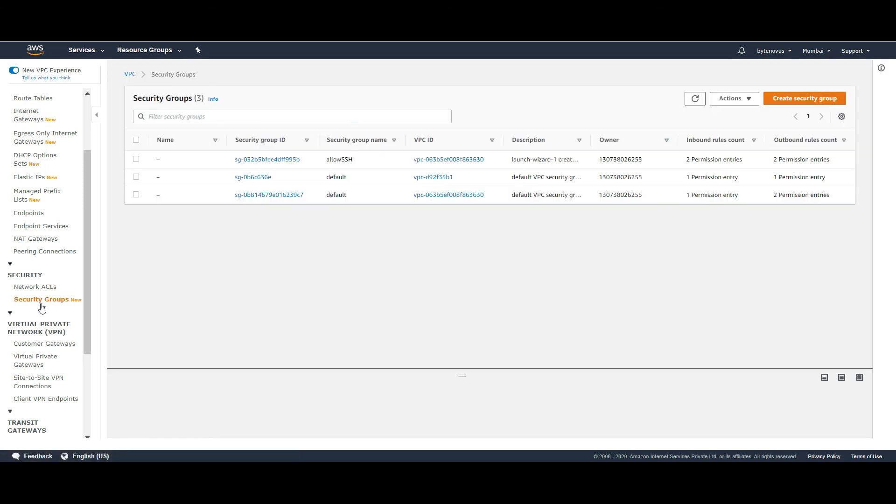
double_click(344, 160)
key(ctrl+c)
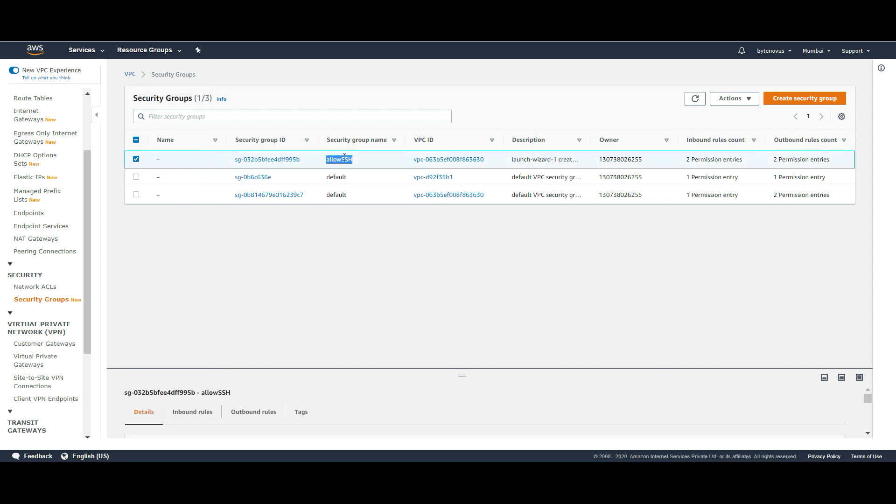
click(165, 160)
key(ctrl+v)
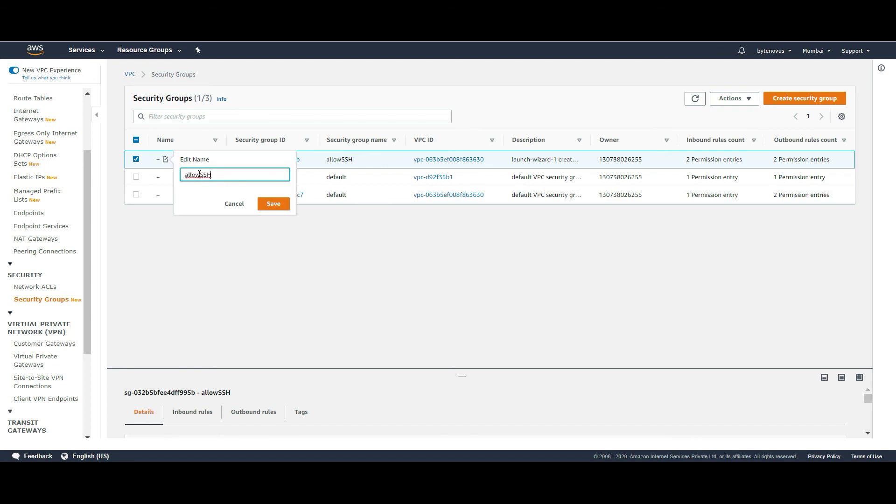
key(BackSpace)
text(H)
click(275, 203)
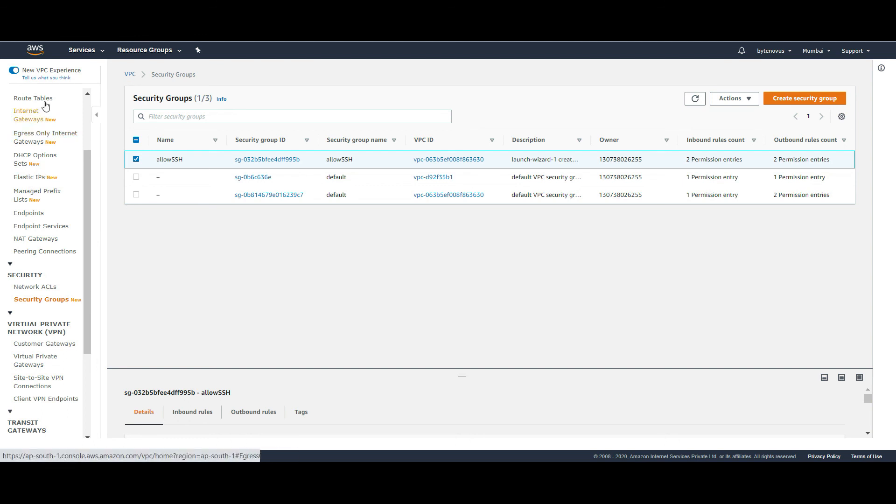
drag(88, 253, 101, 192)
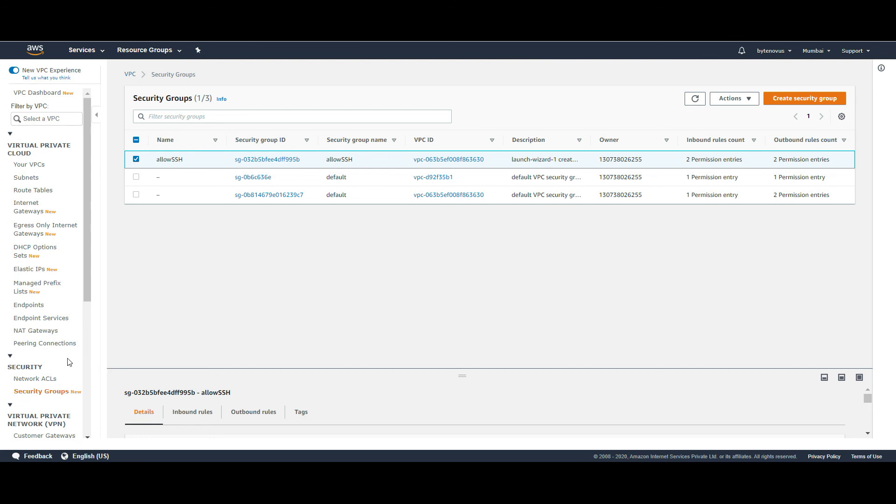